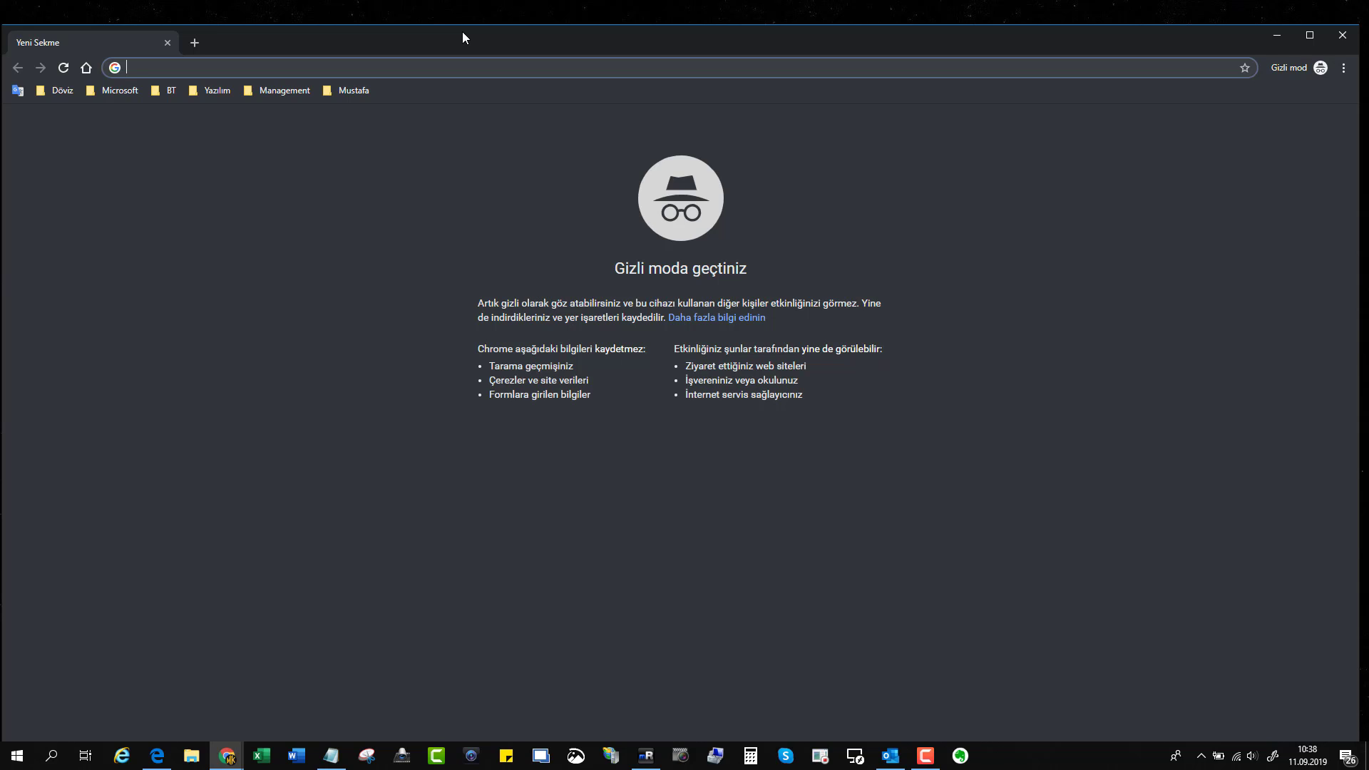
Maximize the incognito Chrome window and load google.com from the address bar.
double_click(462, 32)
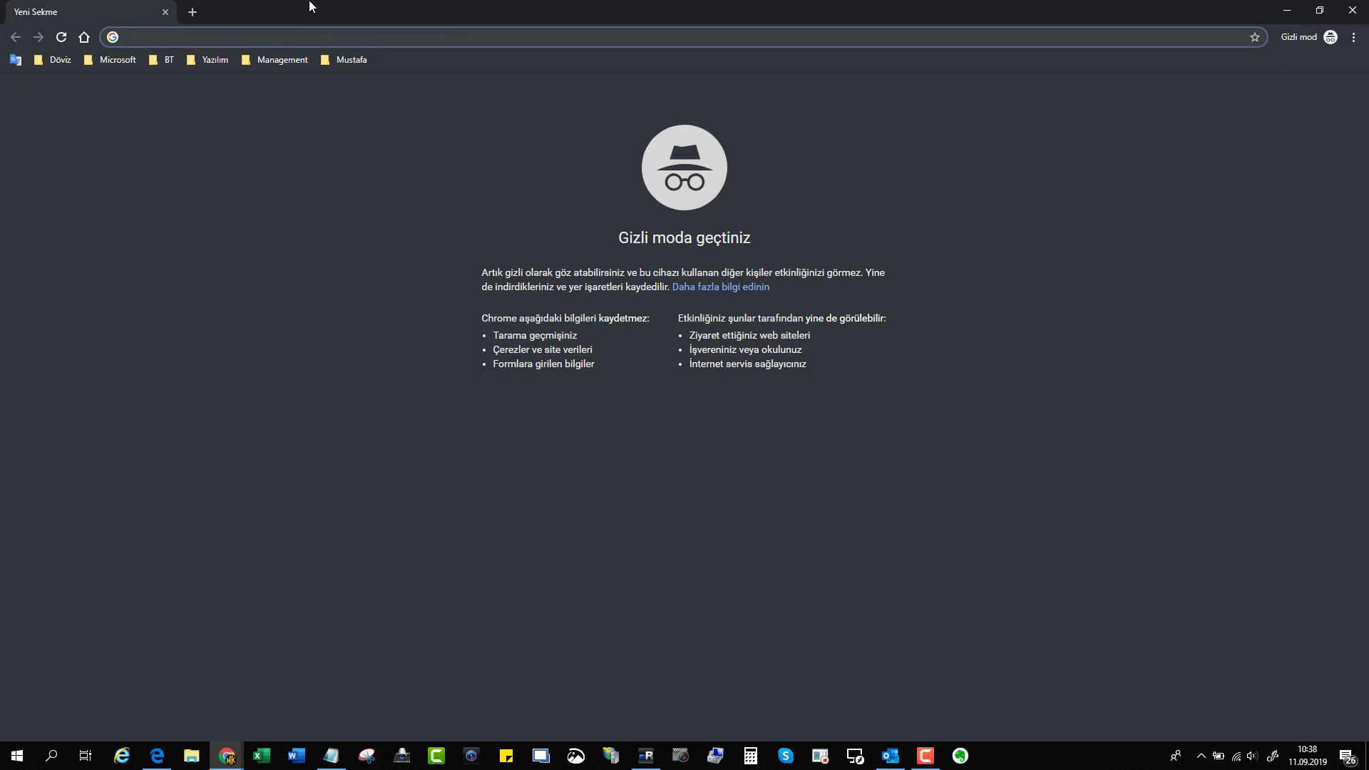
text(goog)
key(Return)
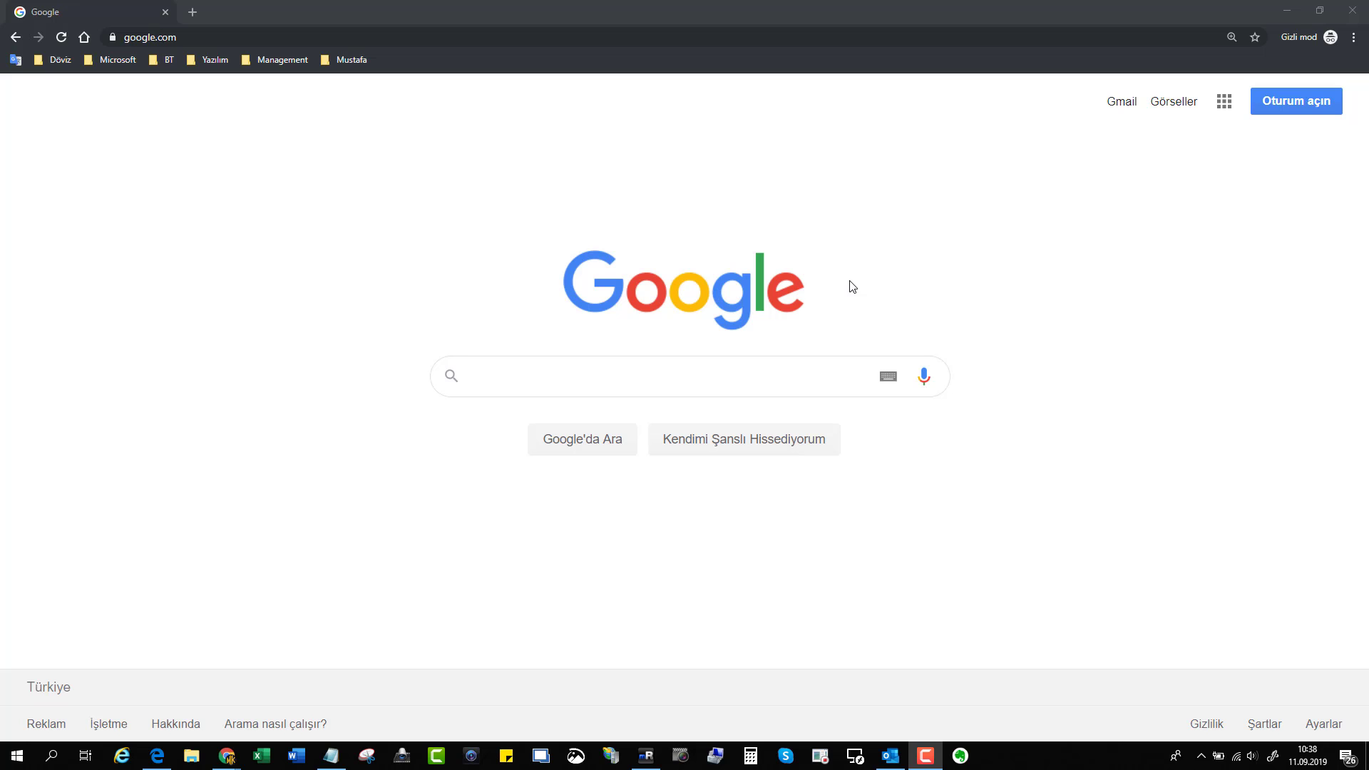
Reload the google.com homepage and go to the Oturum açın sign-in page.
click(410, 37)
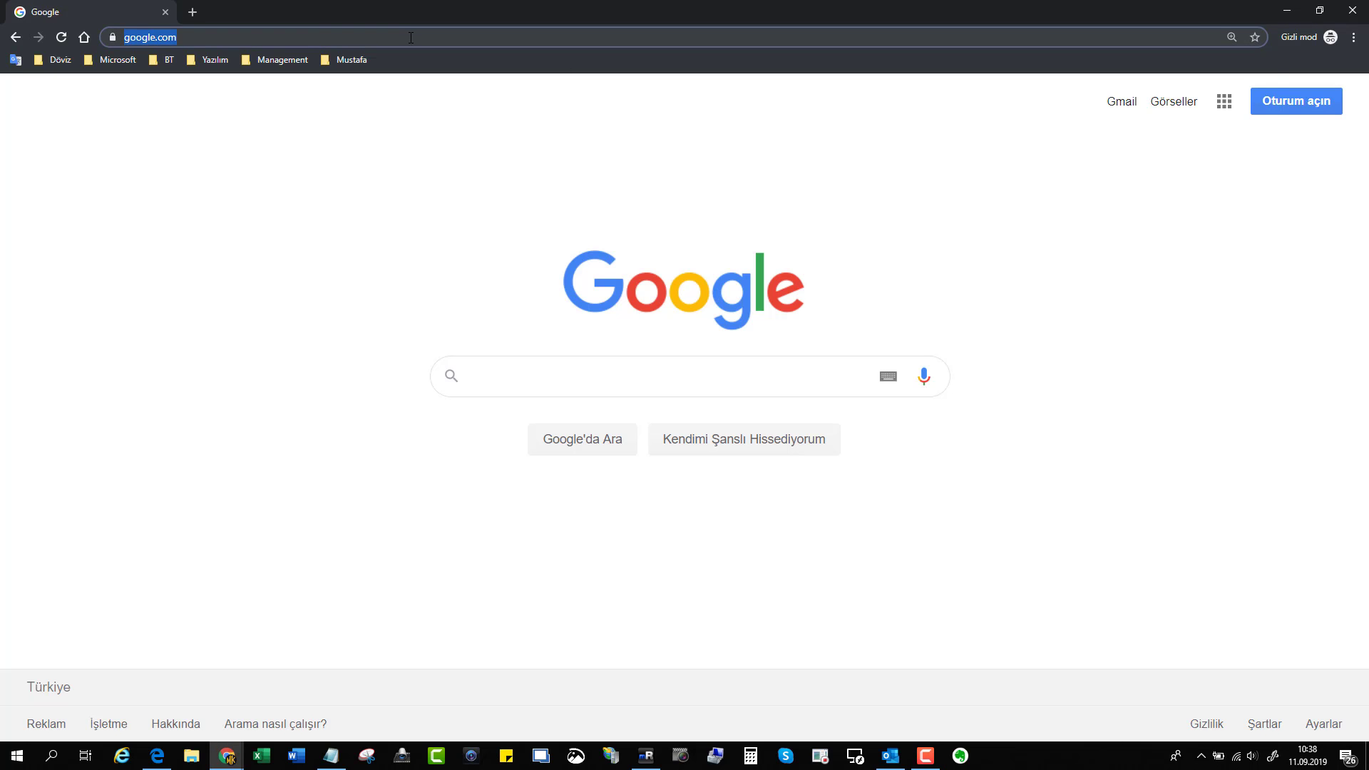
text(google.)
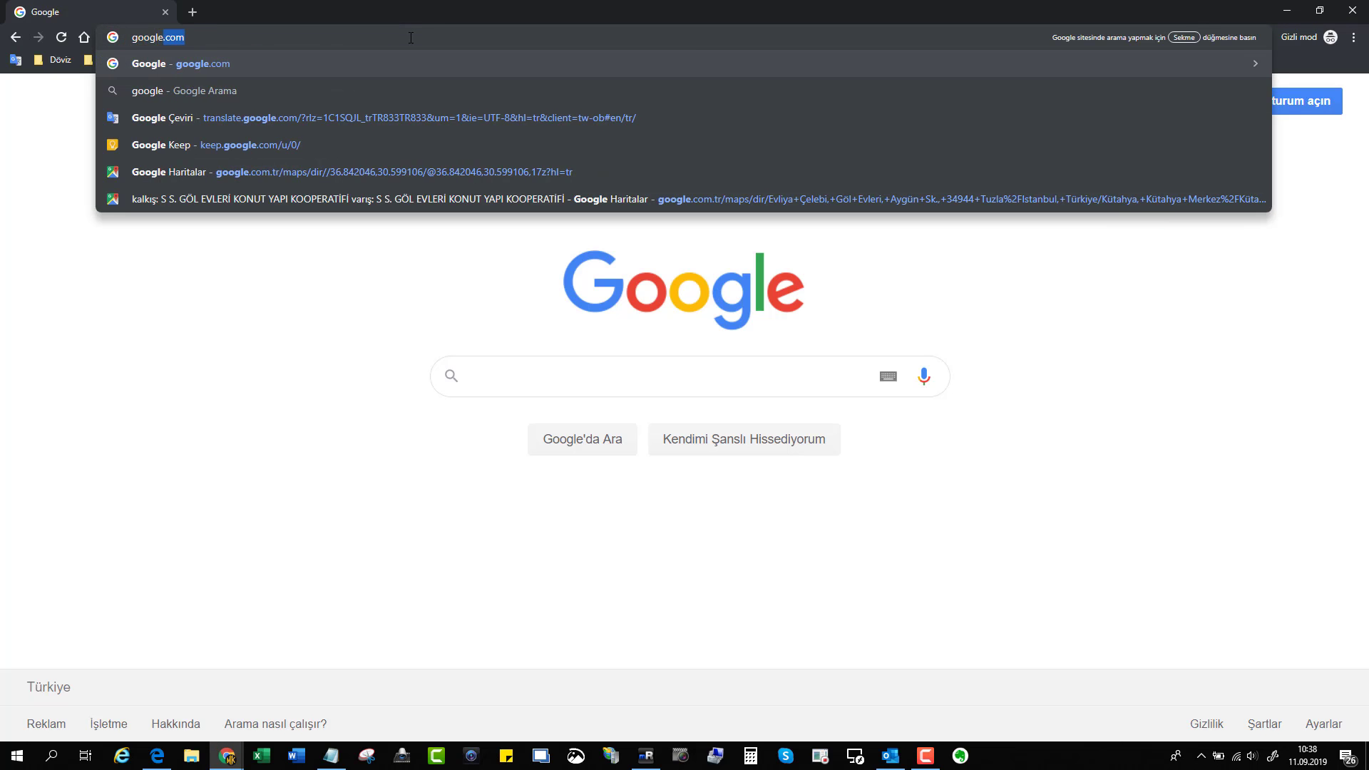
key(Return)
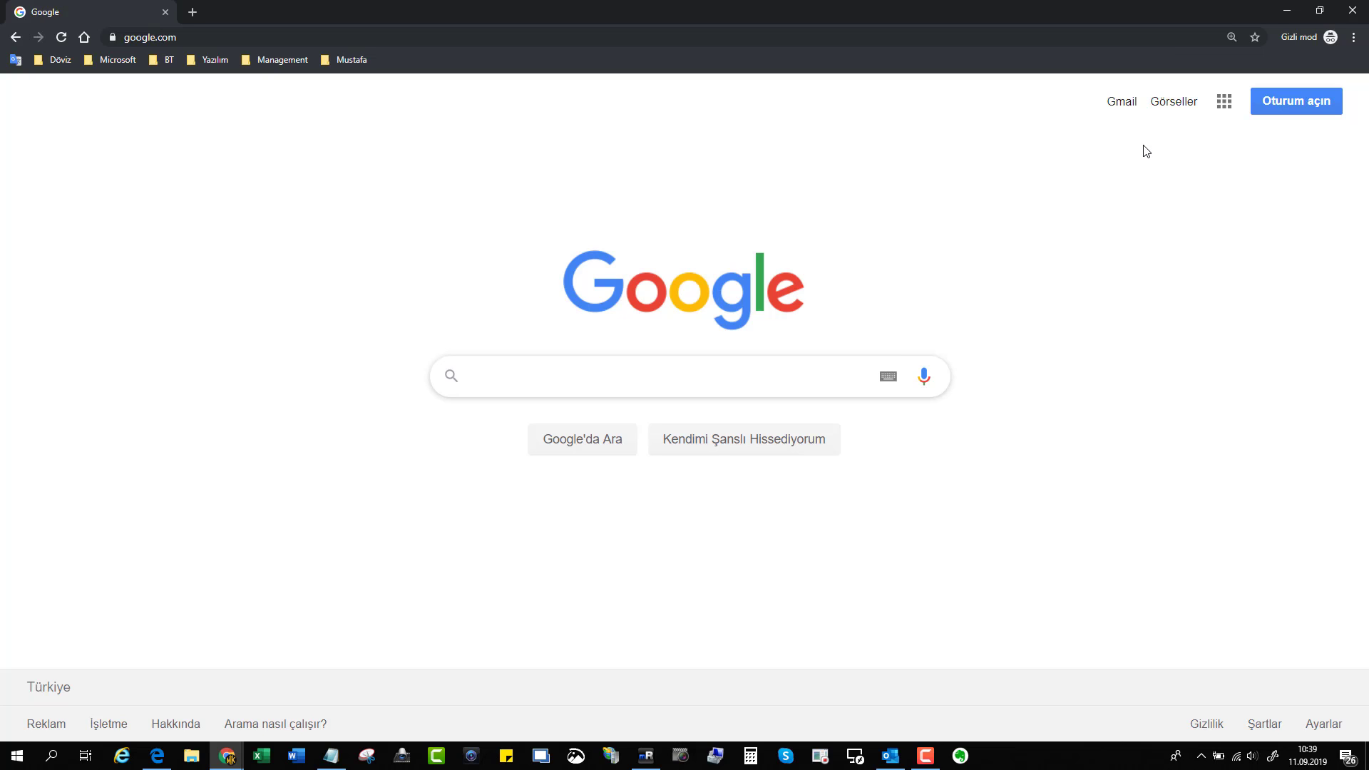
click(1312, 104)
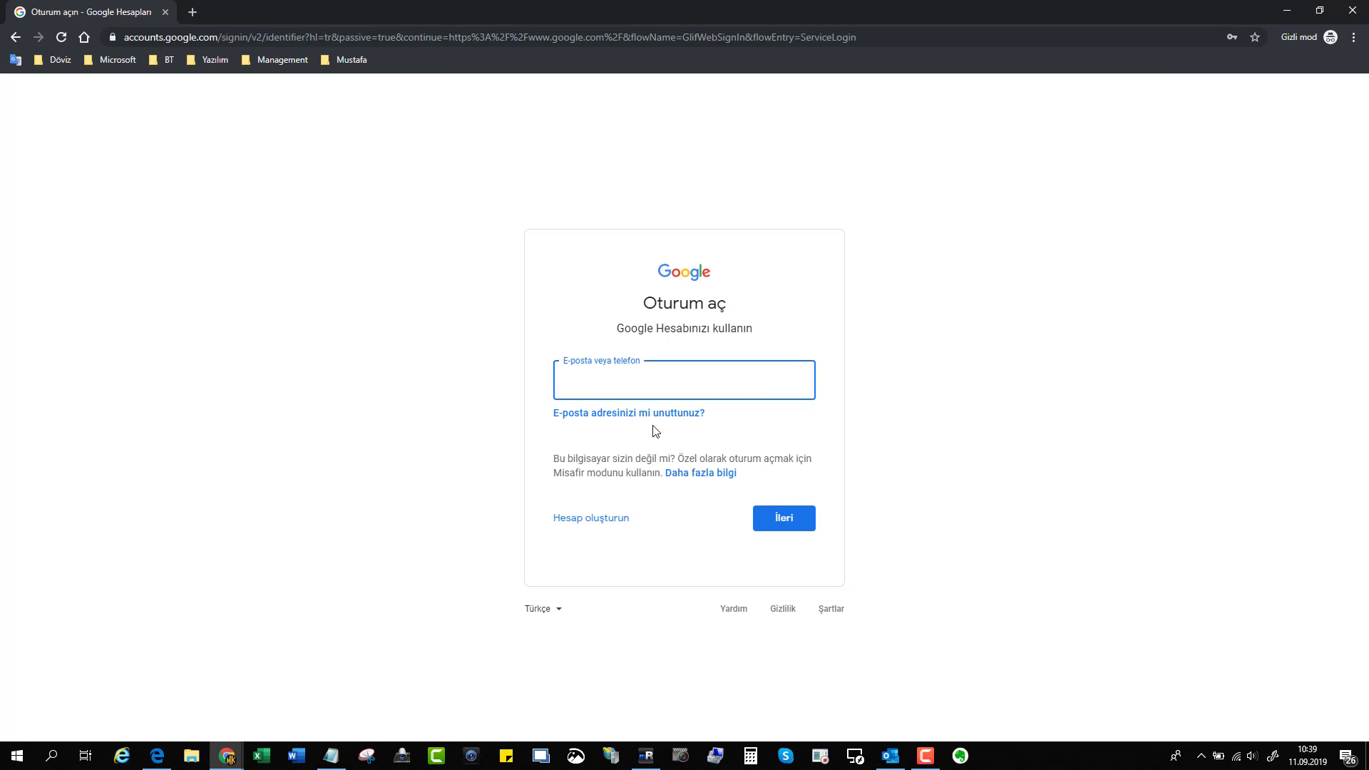
Start a new account with Hesap oluşturun and choose Kendim için.
click(660, 378)
click(396, 374)
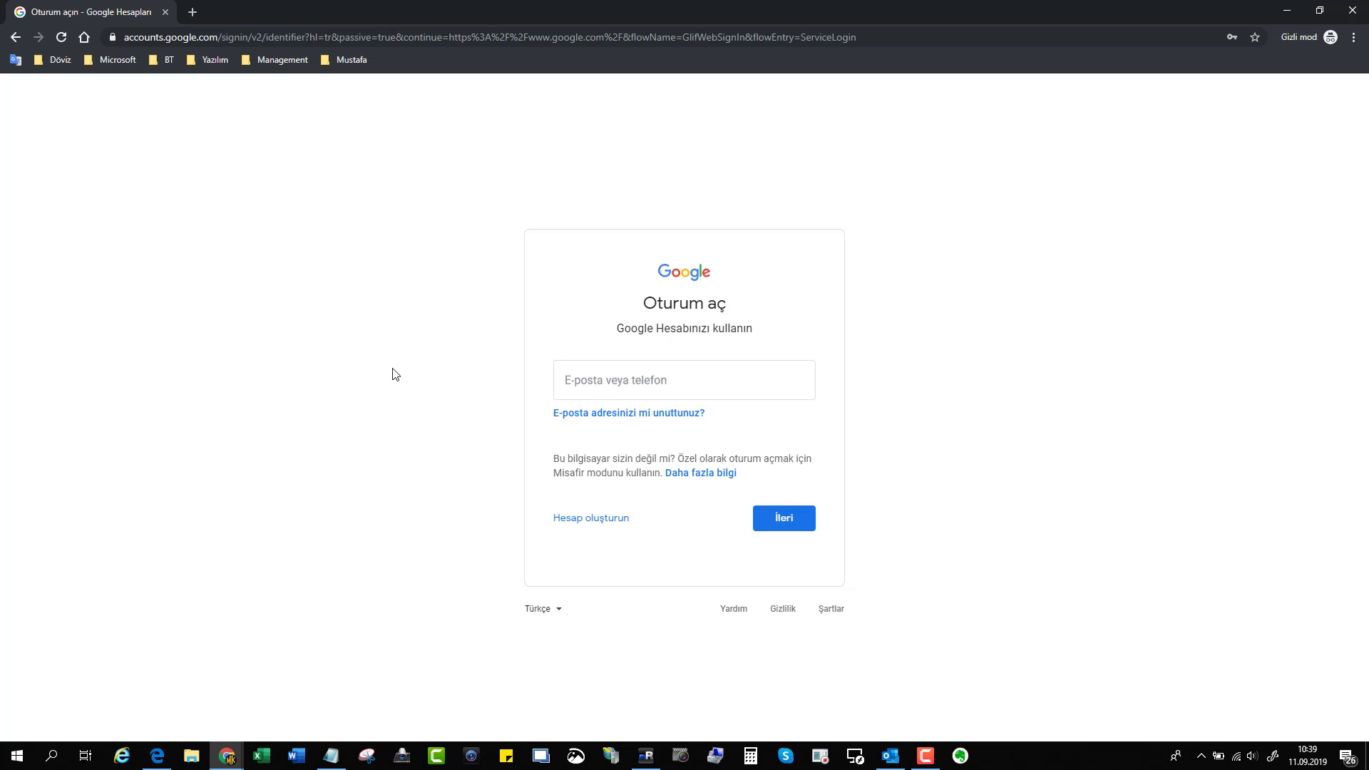
click(598, 526)
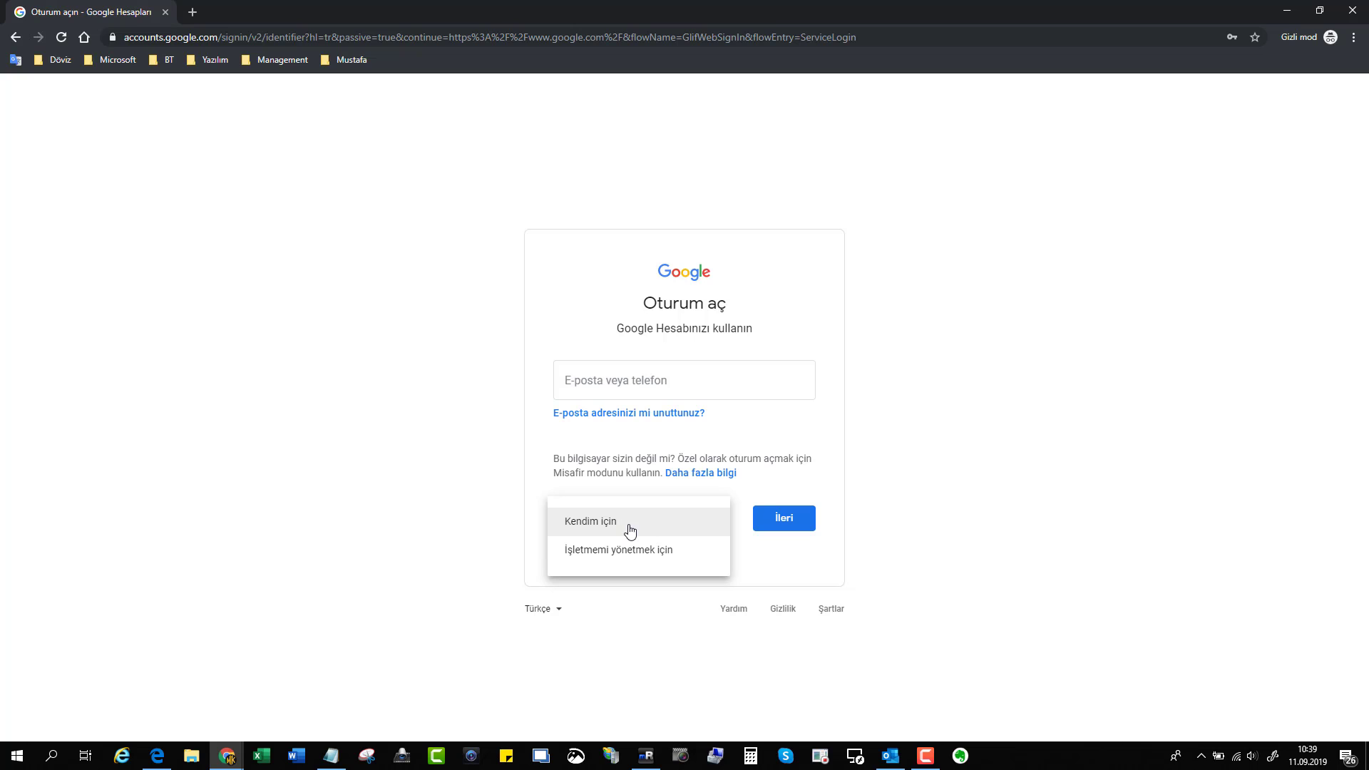
click(630, 531)
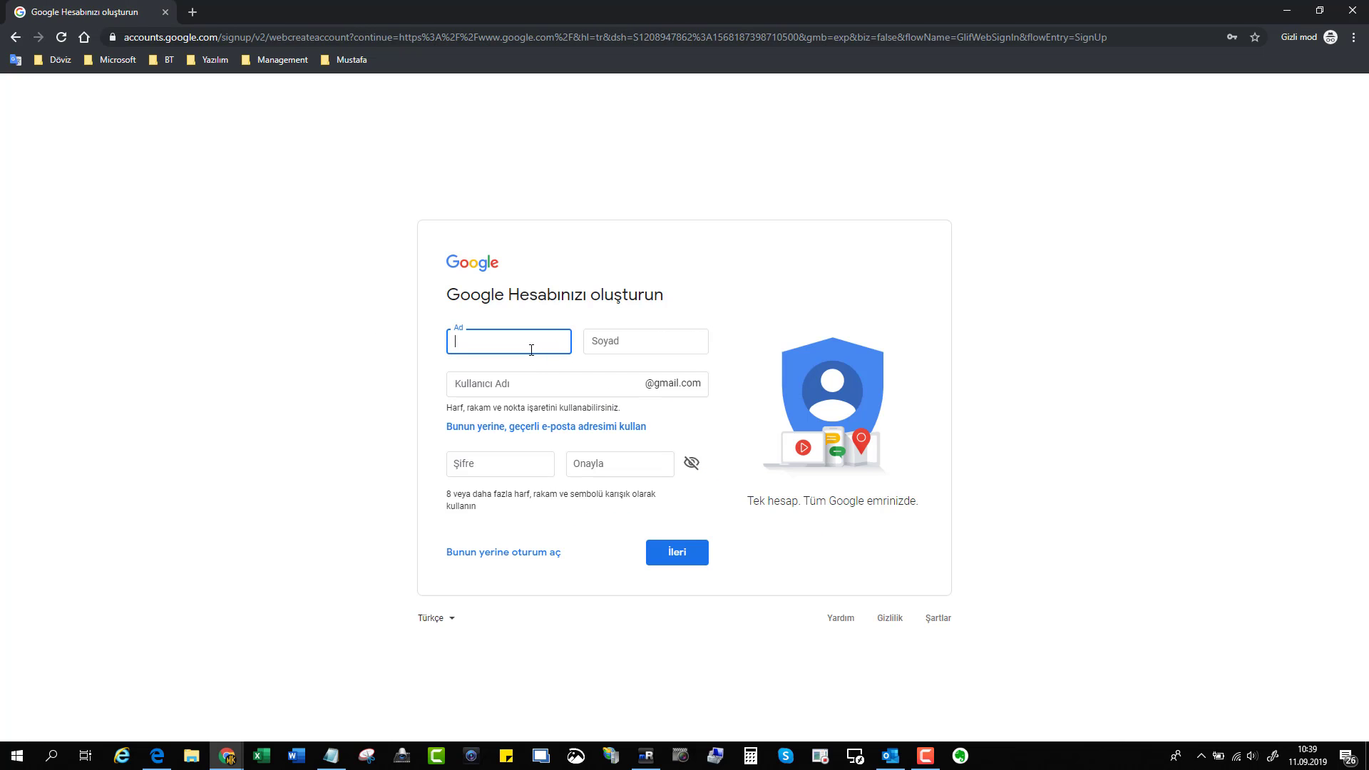
Enter the first name and surname, and replace the suggested Gmail username with a chosen one.
key(Tab)
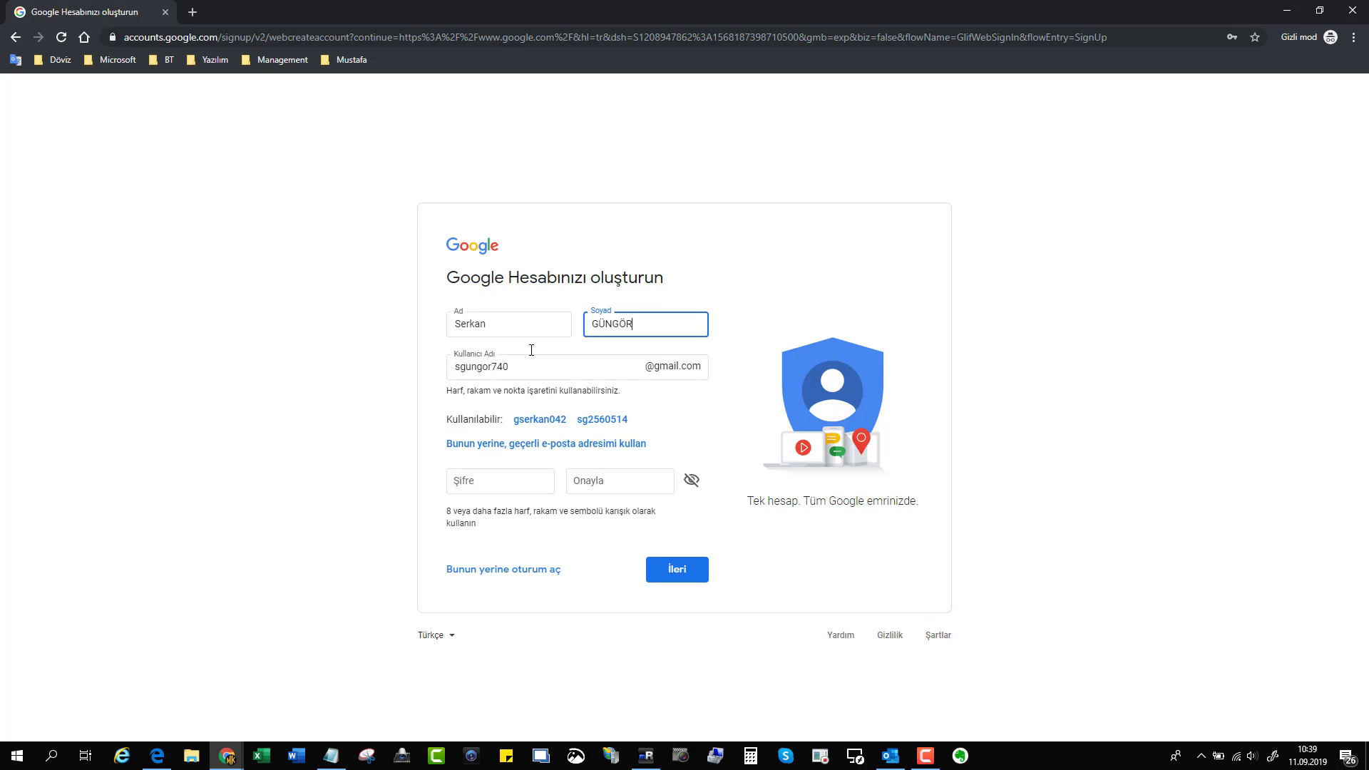
double_click(524, 368)
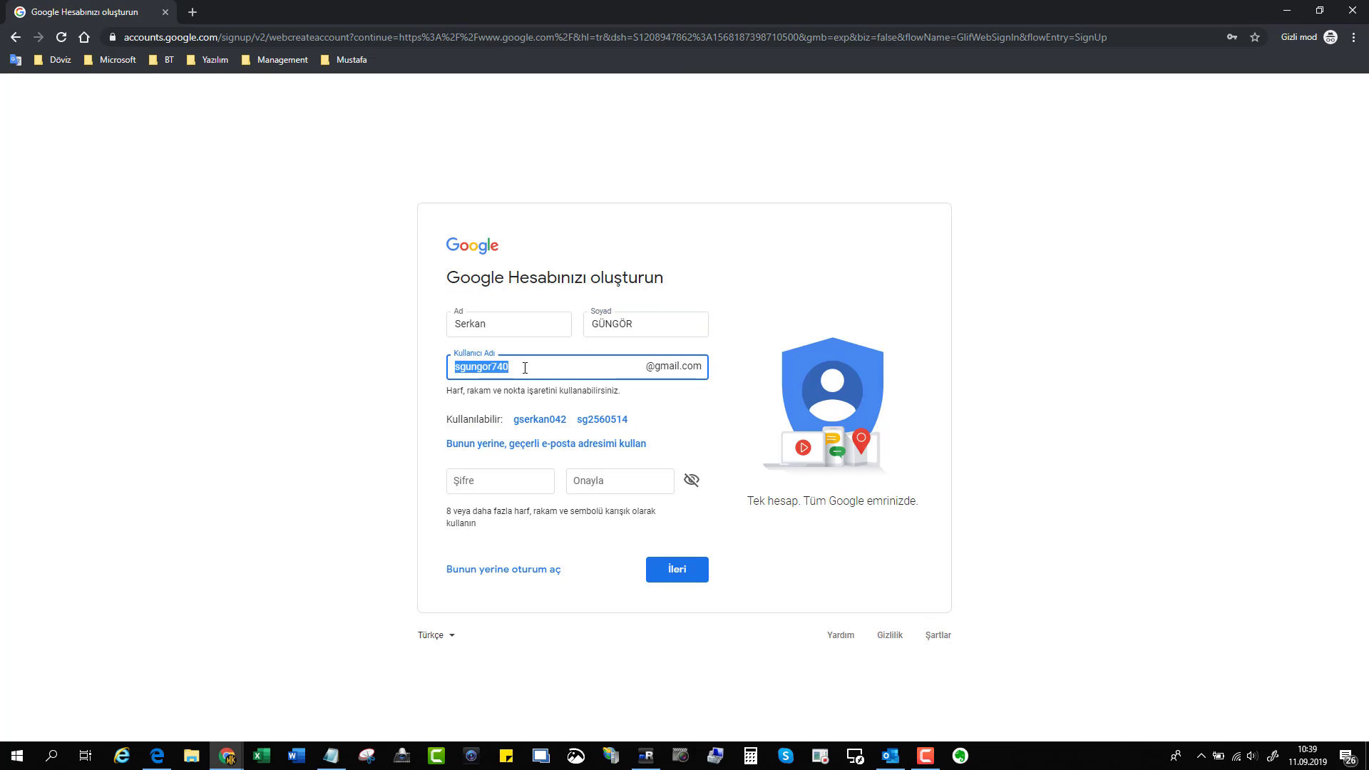
key(Tab)
key(Tab)
key(Tab)
key(Tab)
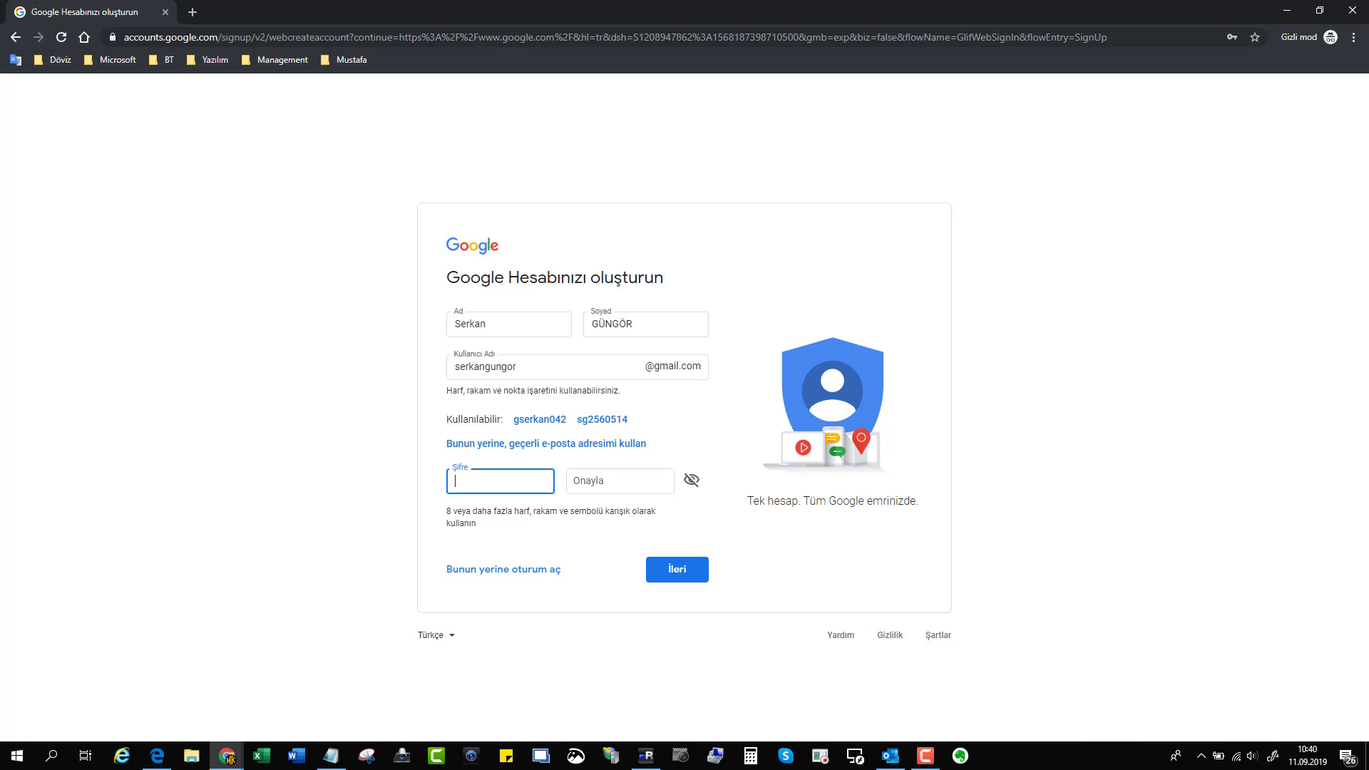
Enter the account password in Şifre and confirm it.
click(522, 477)
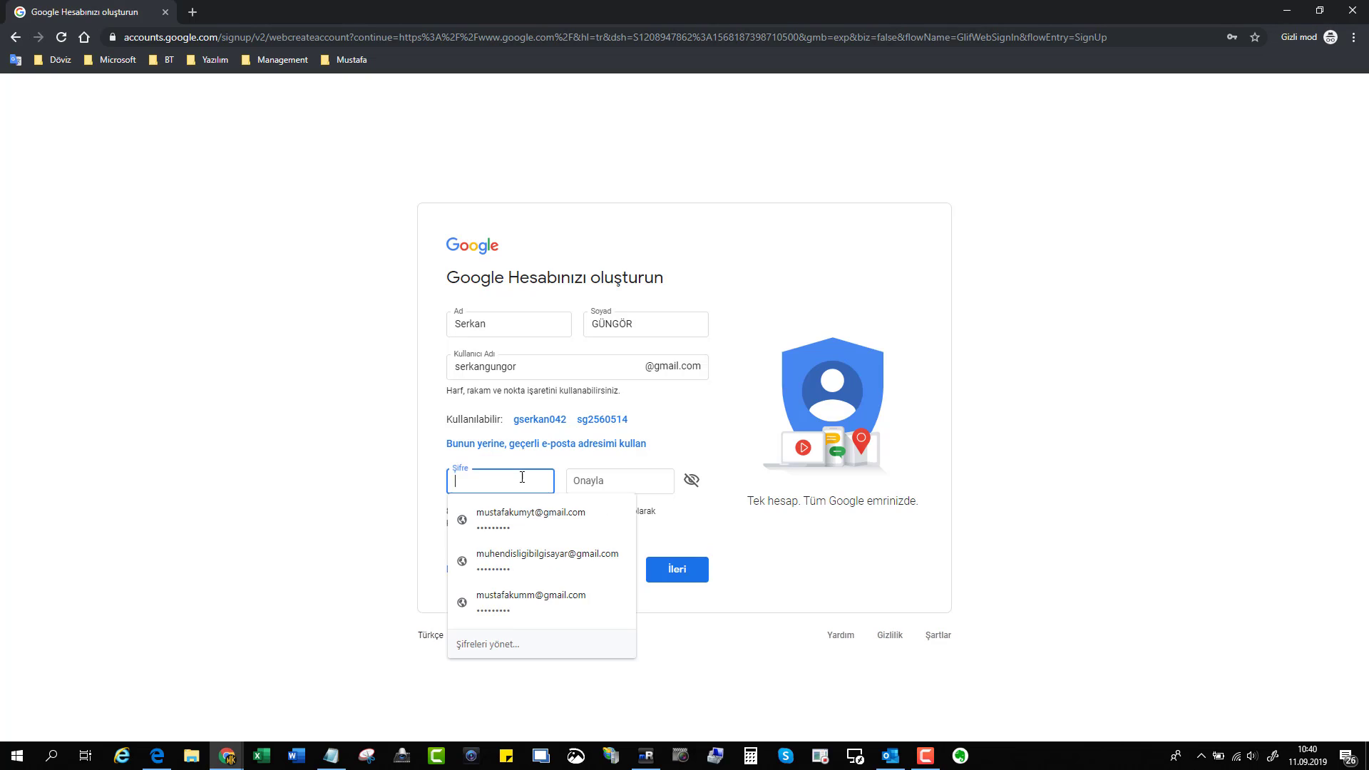
text(••)
key(BackSpace)
key(BackSpace)
text(•••••••)
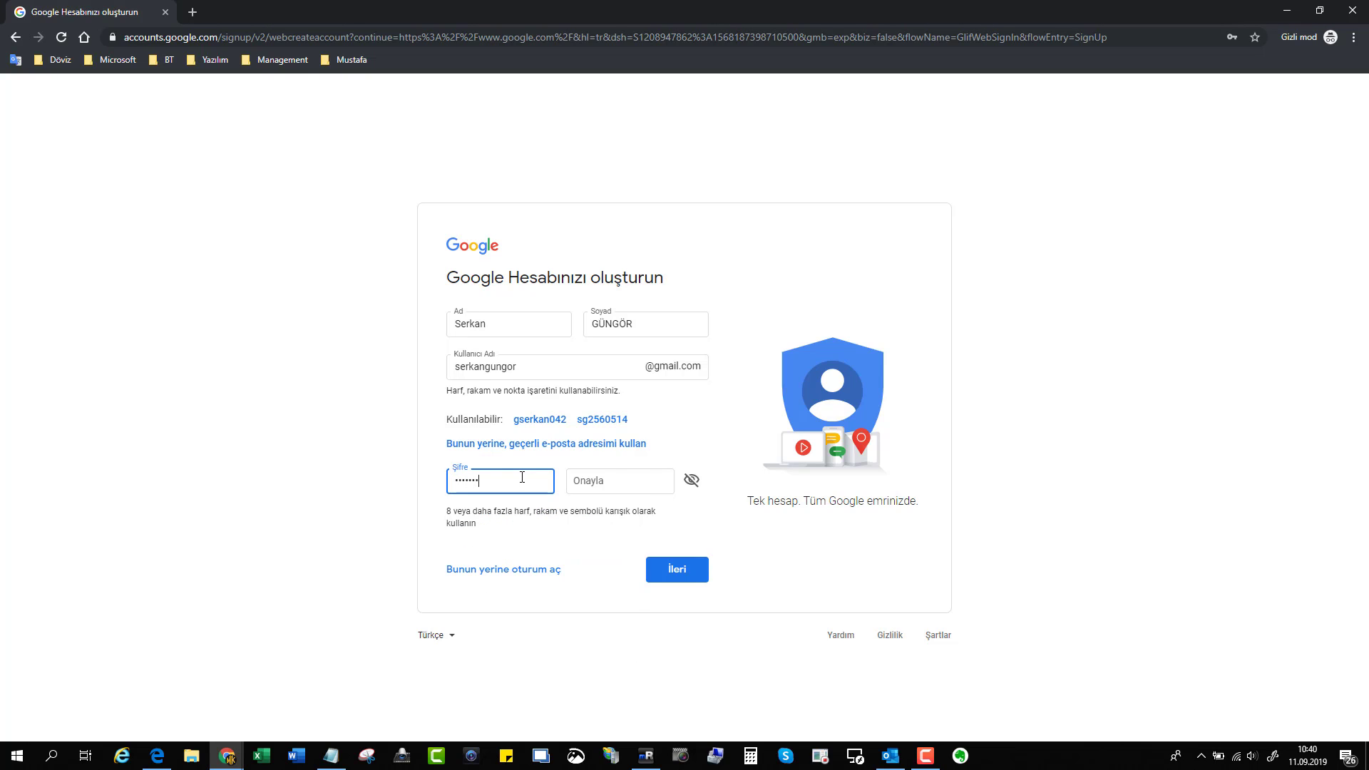
text(•••)
key(Tab)
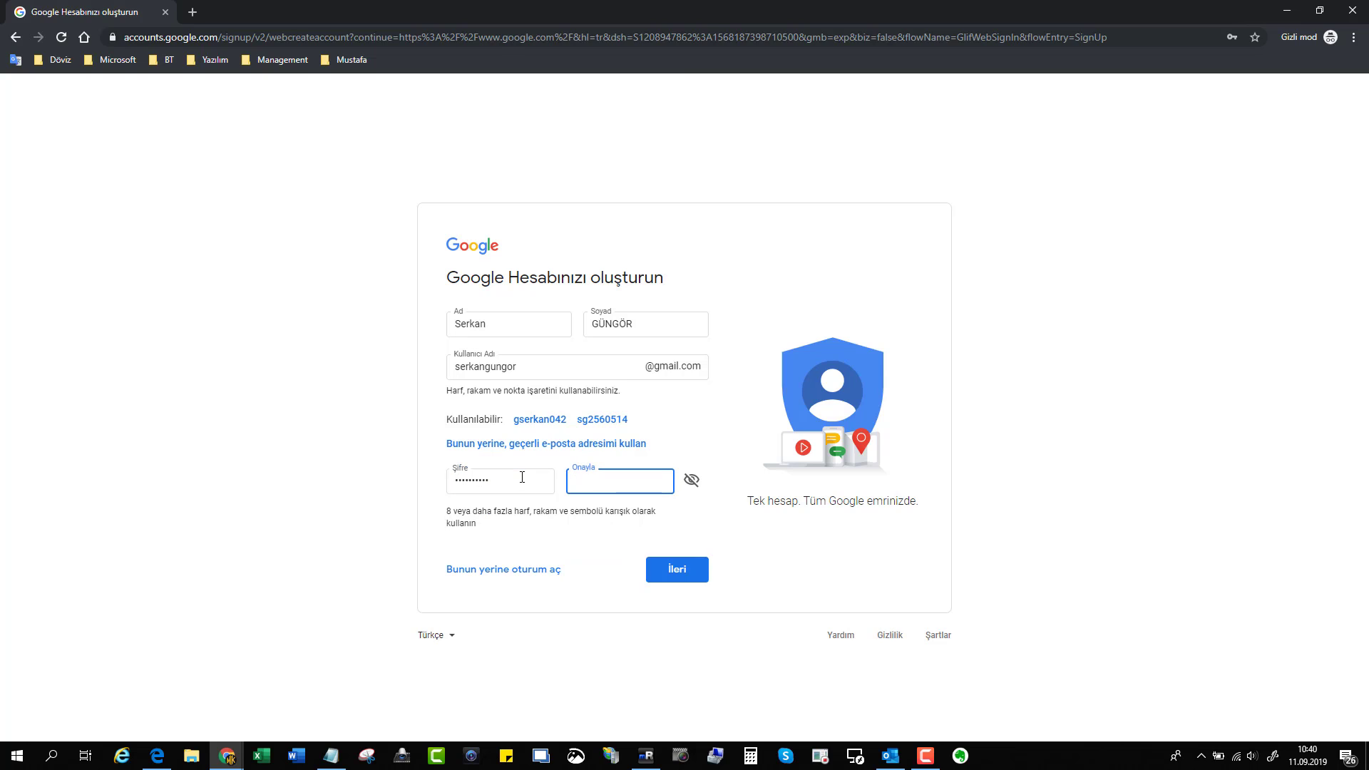
text(••••••••••)
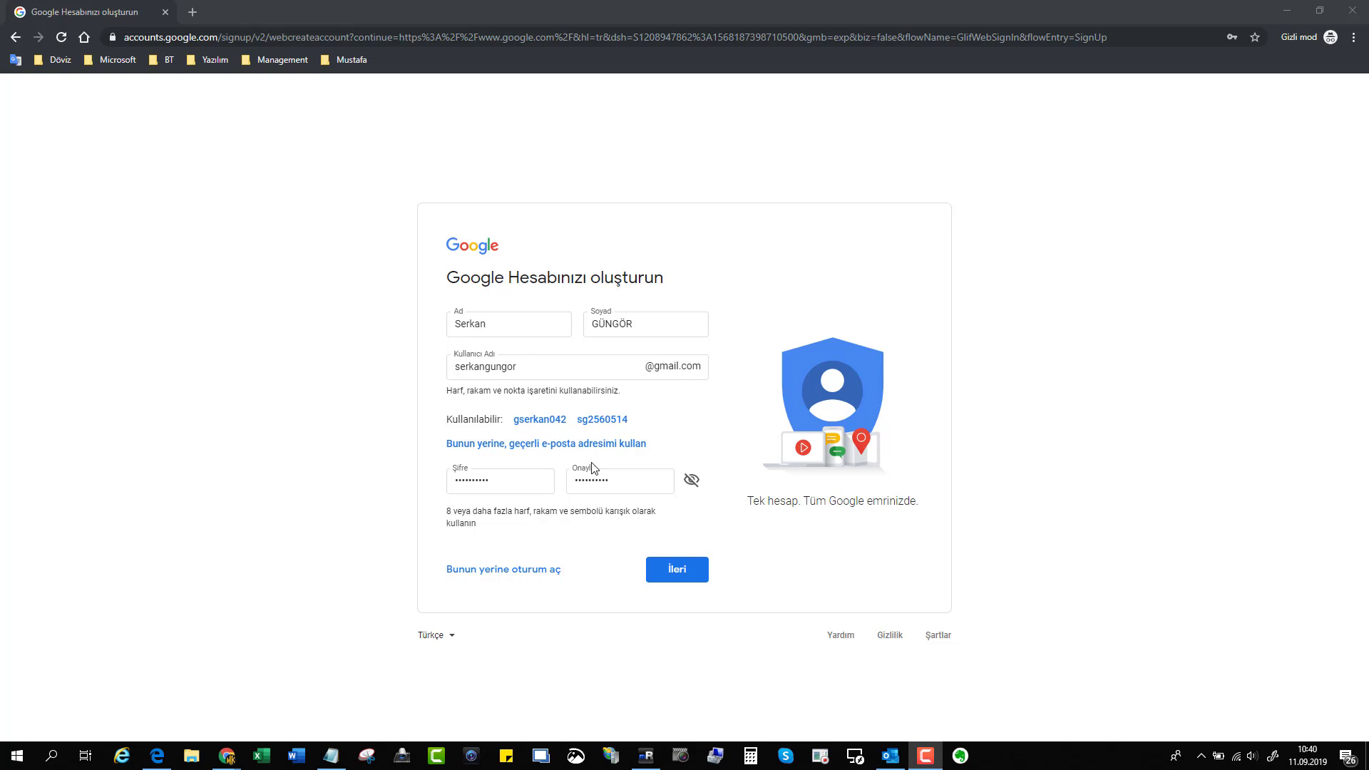
Submit the form with İleri and trim the rejected username.
click(676, 569)
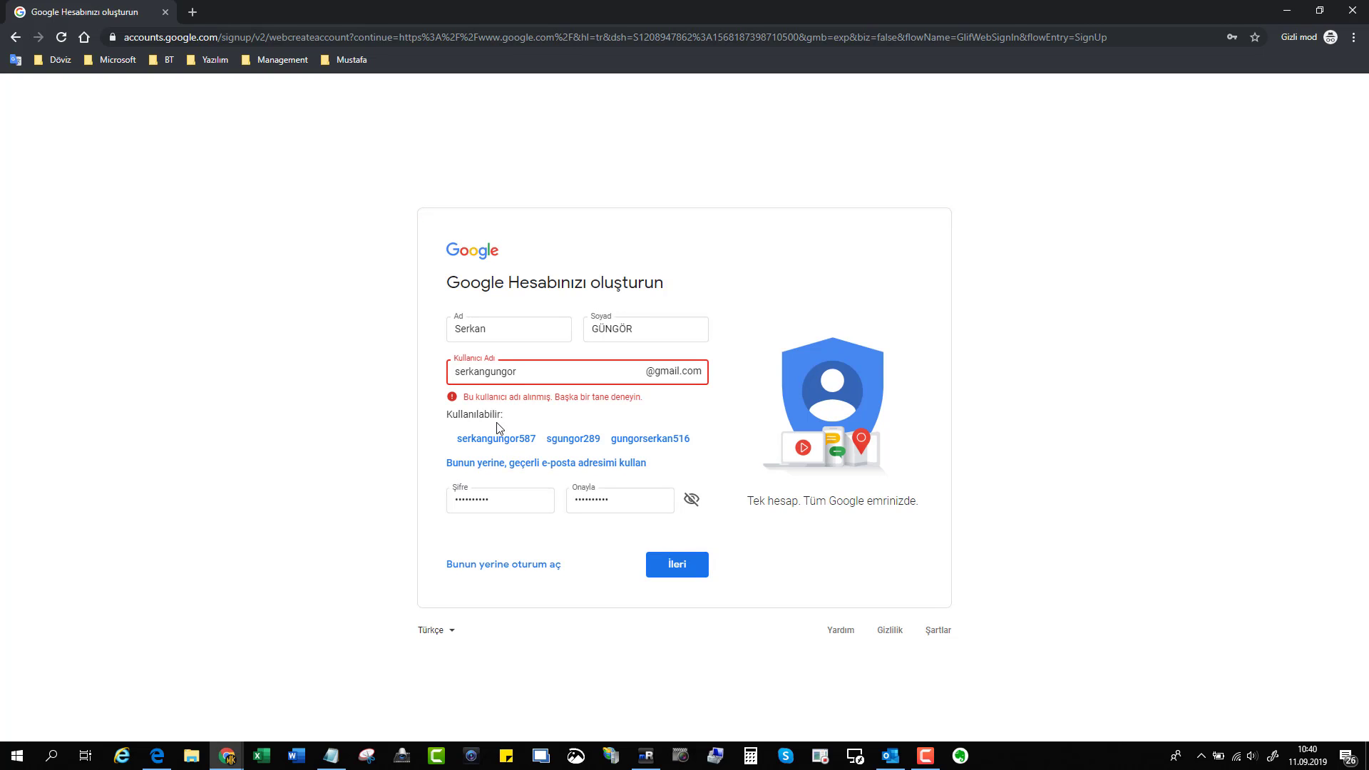
drag(485, 372, 458, 371)
key(BackSpace)
Try the shortened, dotted and dotted-full-name username variants with İleri.
click(679, 568)
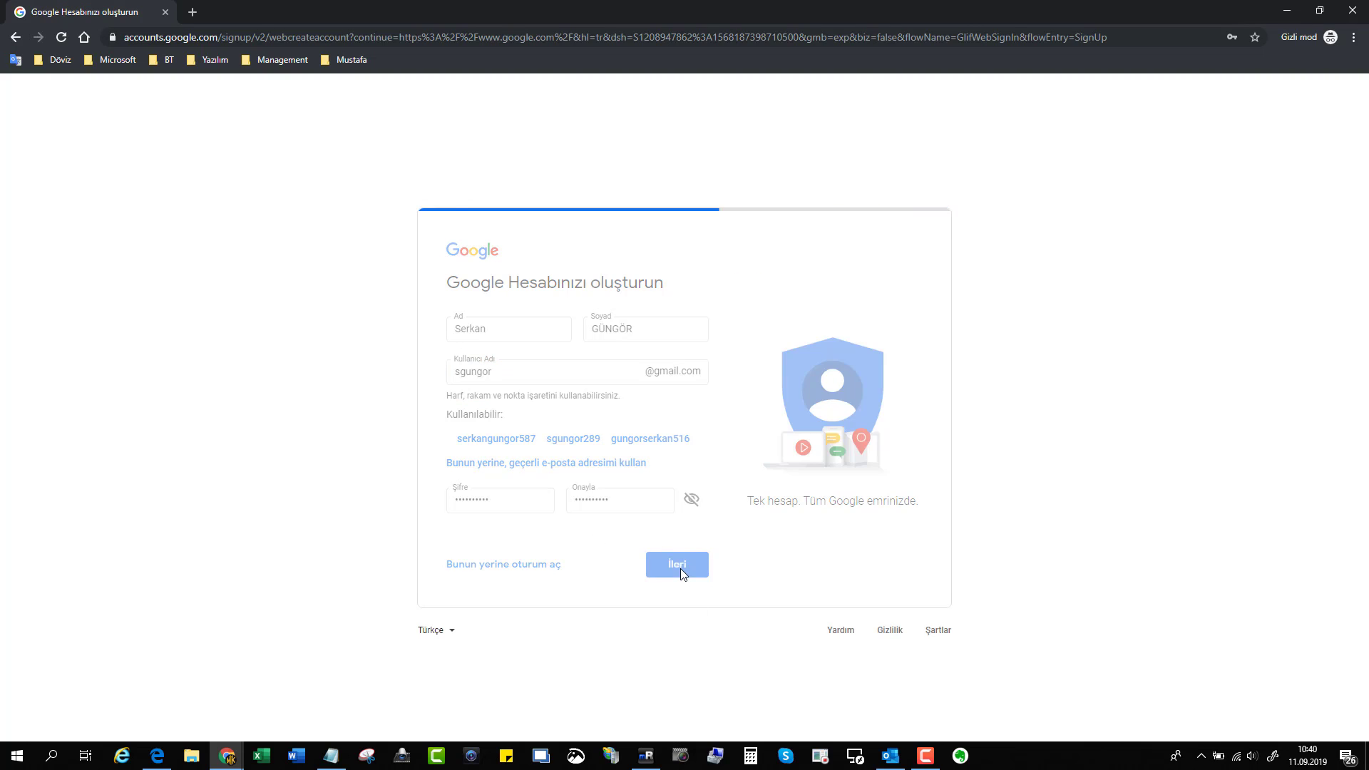
text(.)
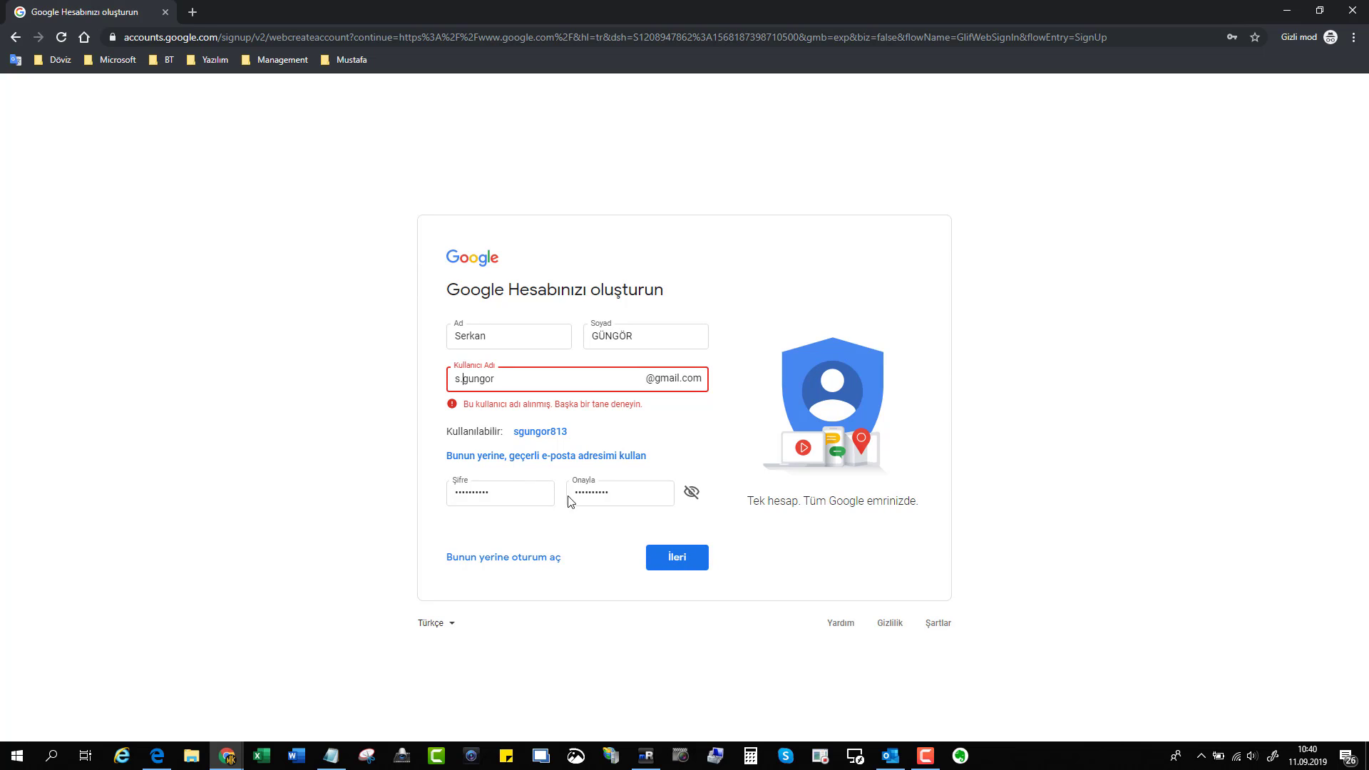
click(670, 558)
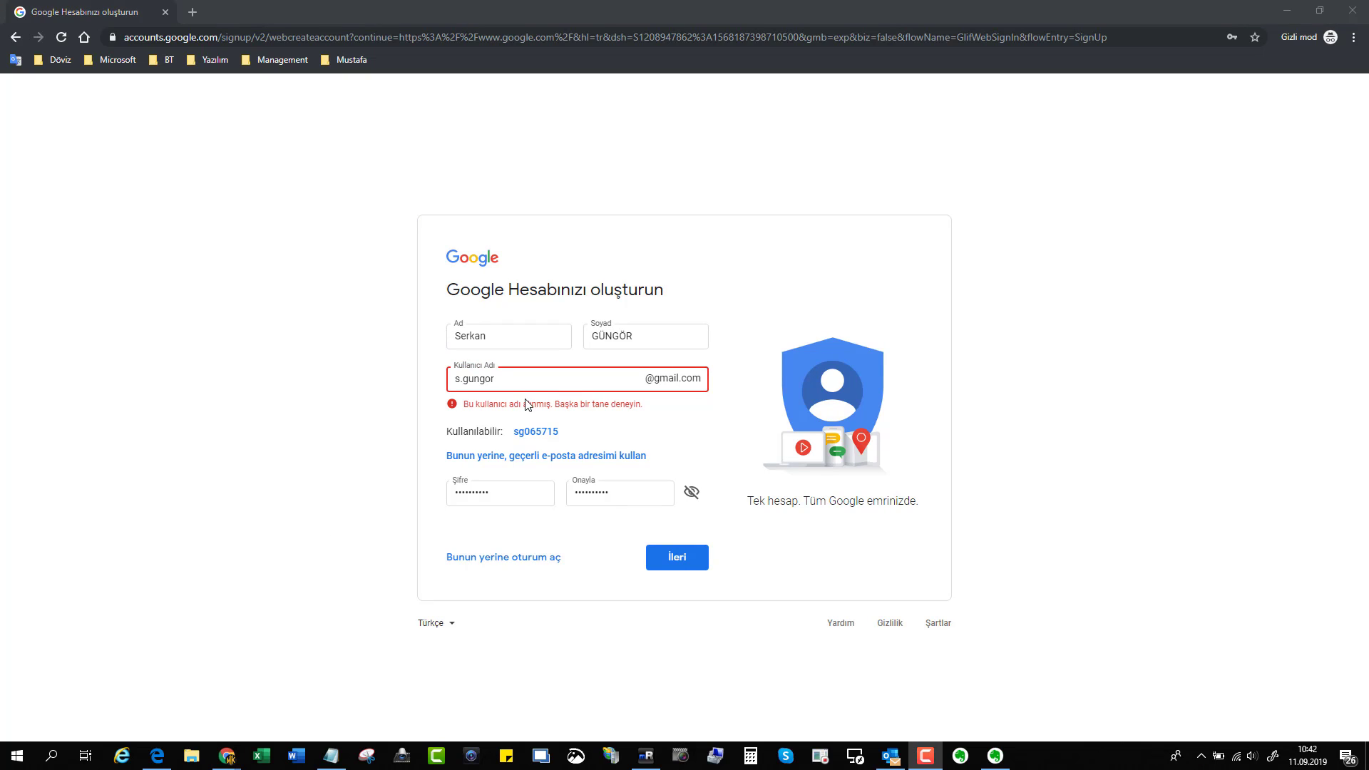
click(476, 385)
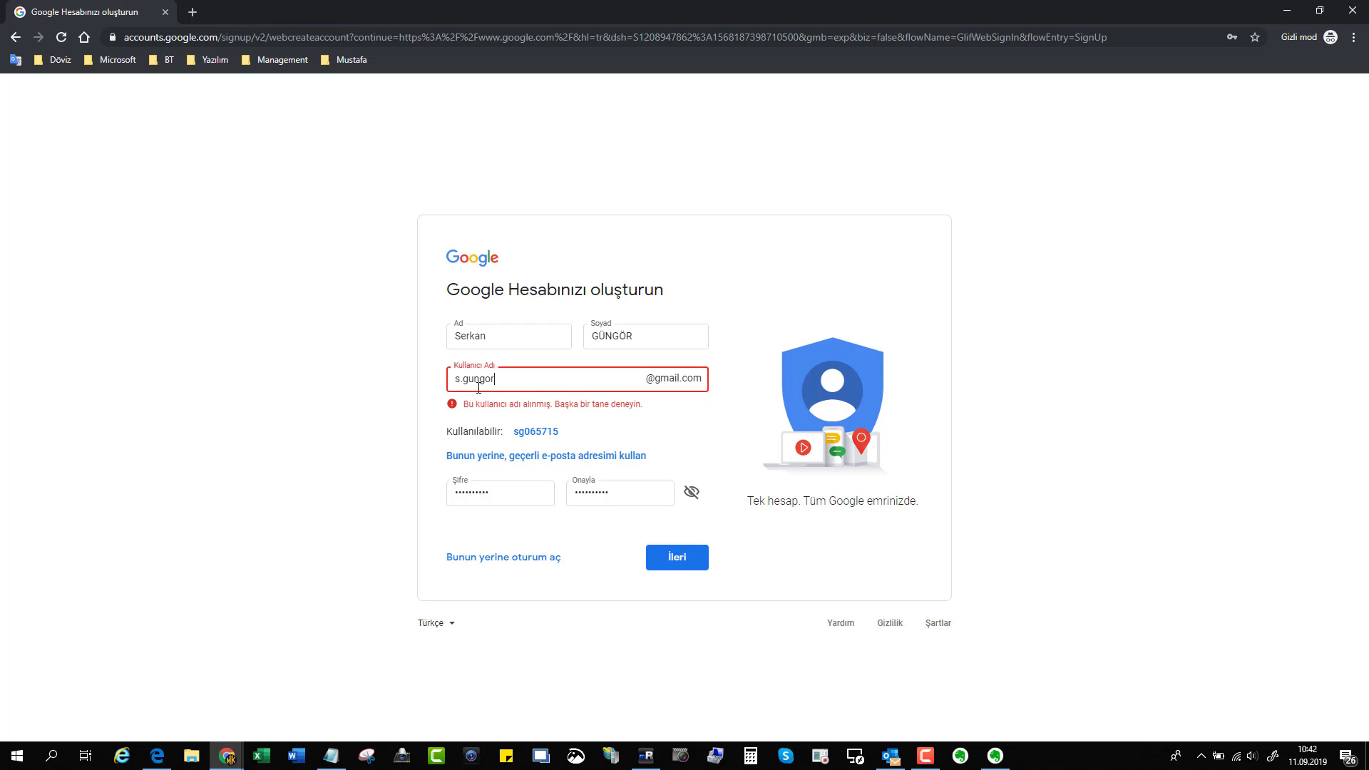
drag(470, 385, 421, 387)
click(463, 380)
click(689, 560)
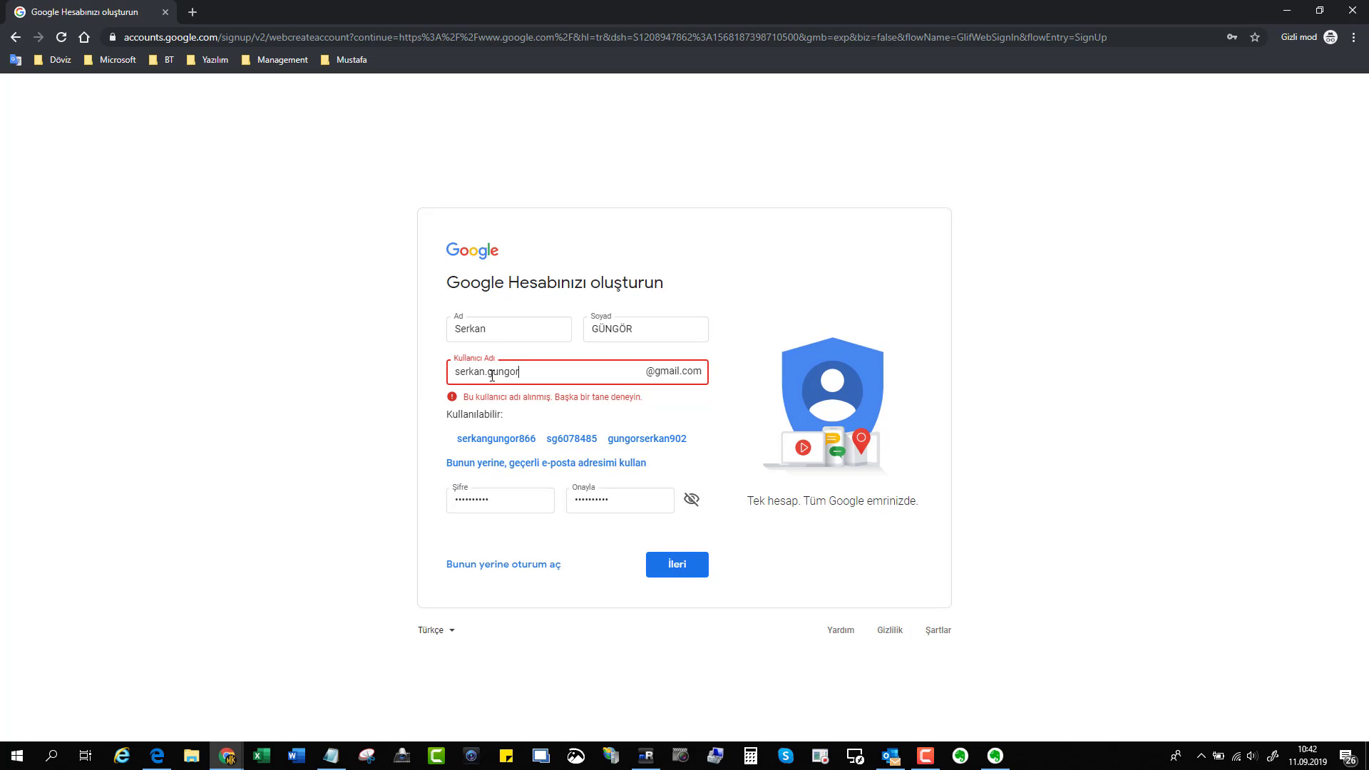
Replace the username with shorter initial-based variants and check their availability.
key(ctrl+a)
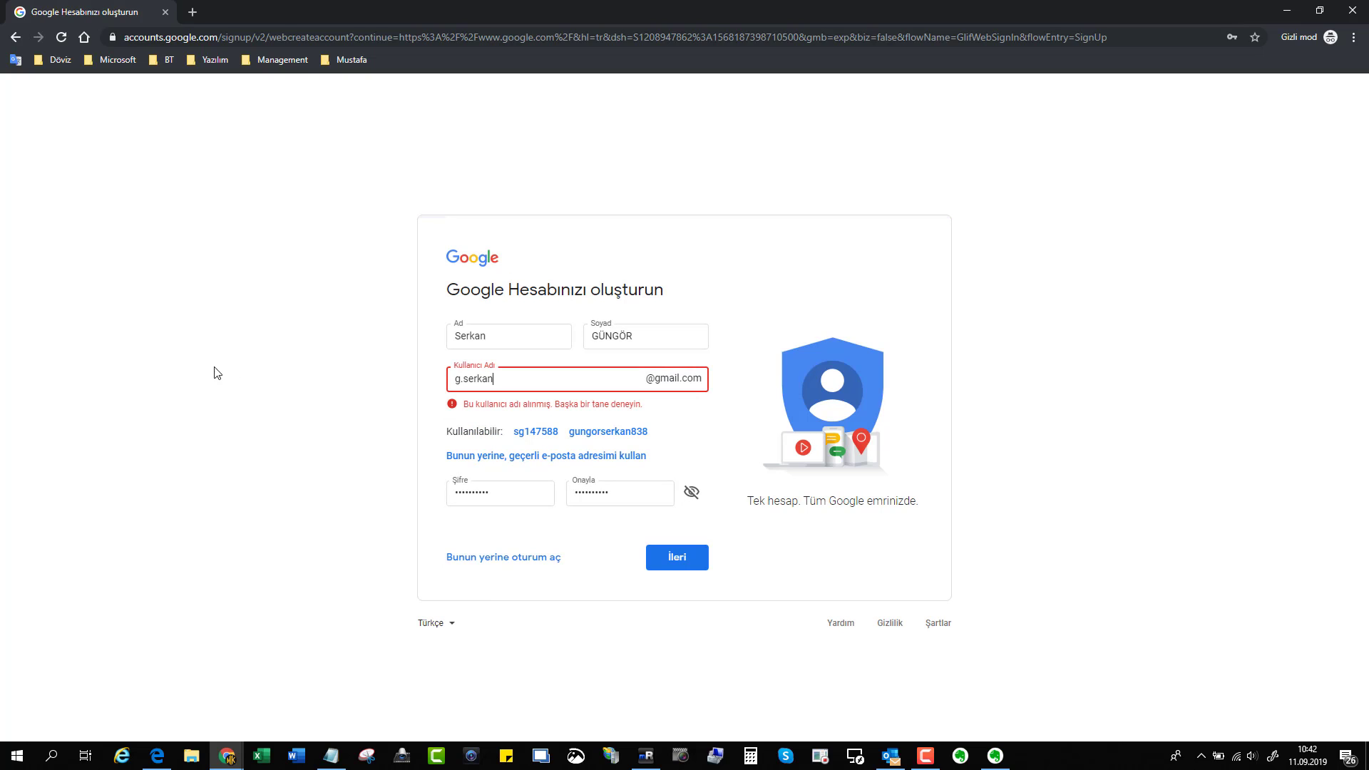
drag(519, 385, 297, 388)
drag(528, 380, 315, 382)
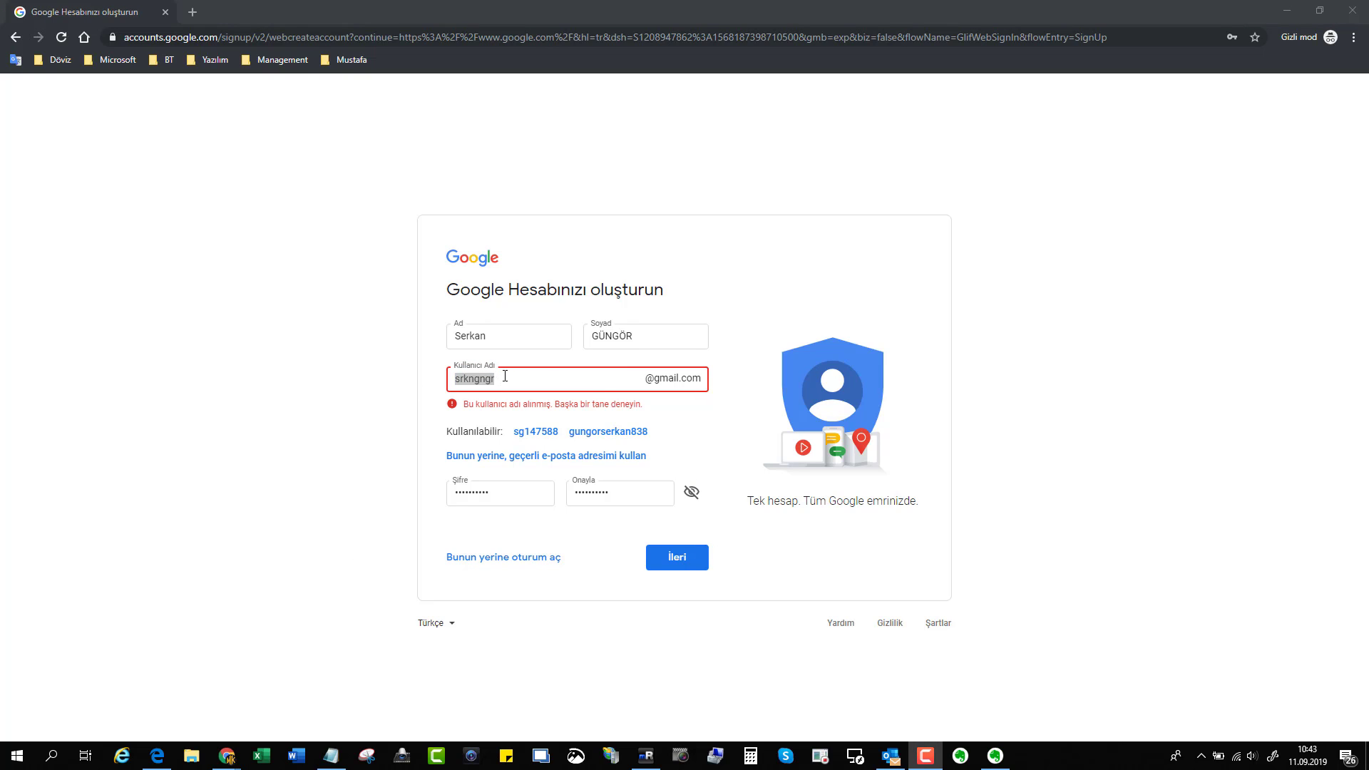
click(539, 377)
key(ctrl+a)
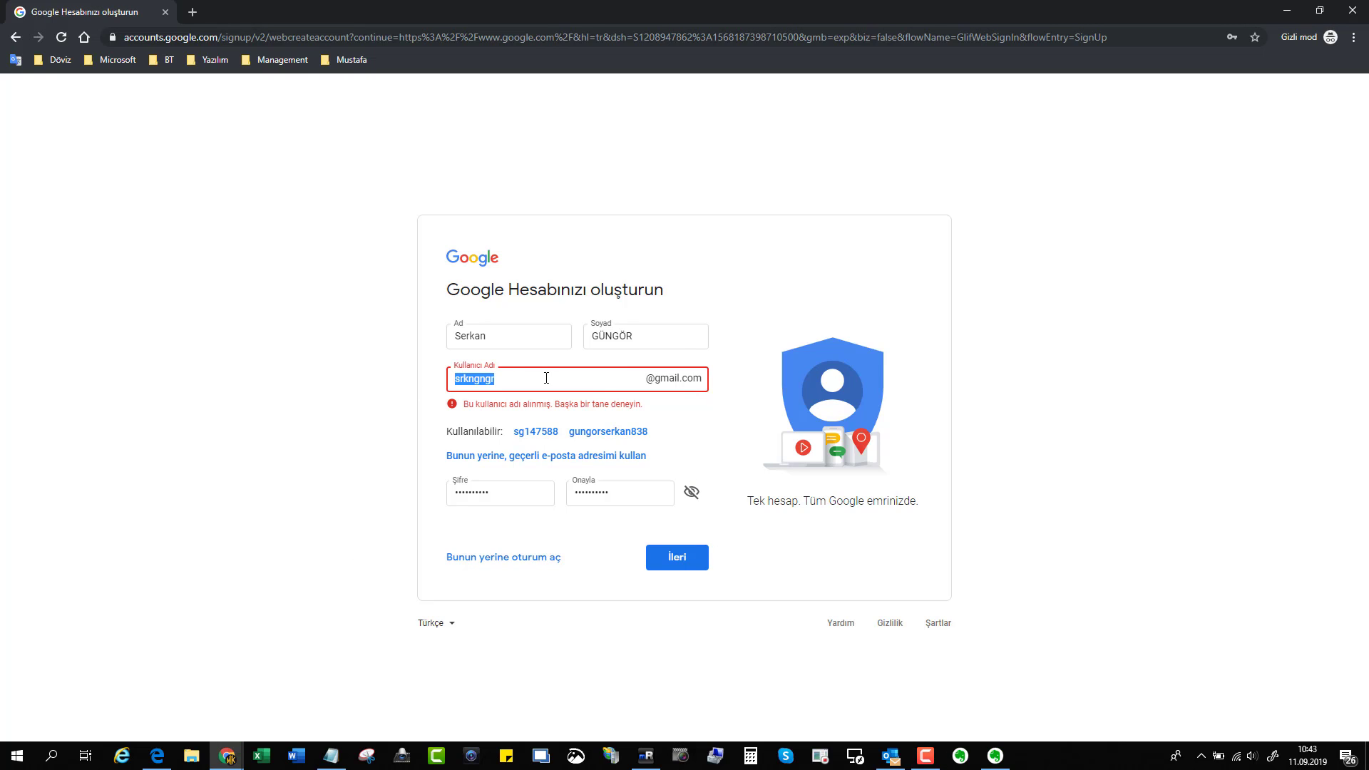
key(BackSpace)
click(695, 557)
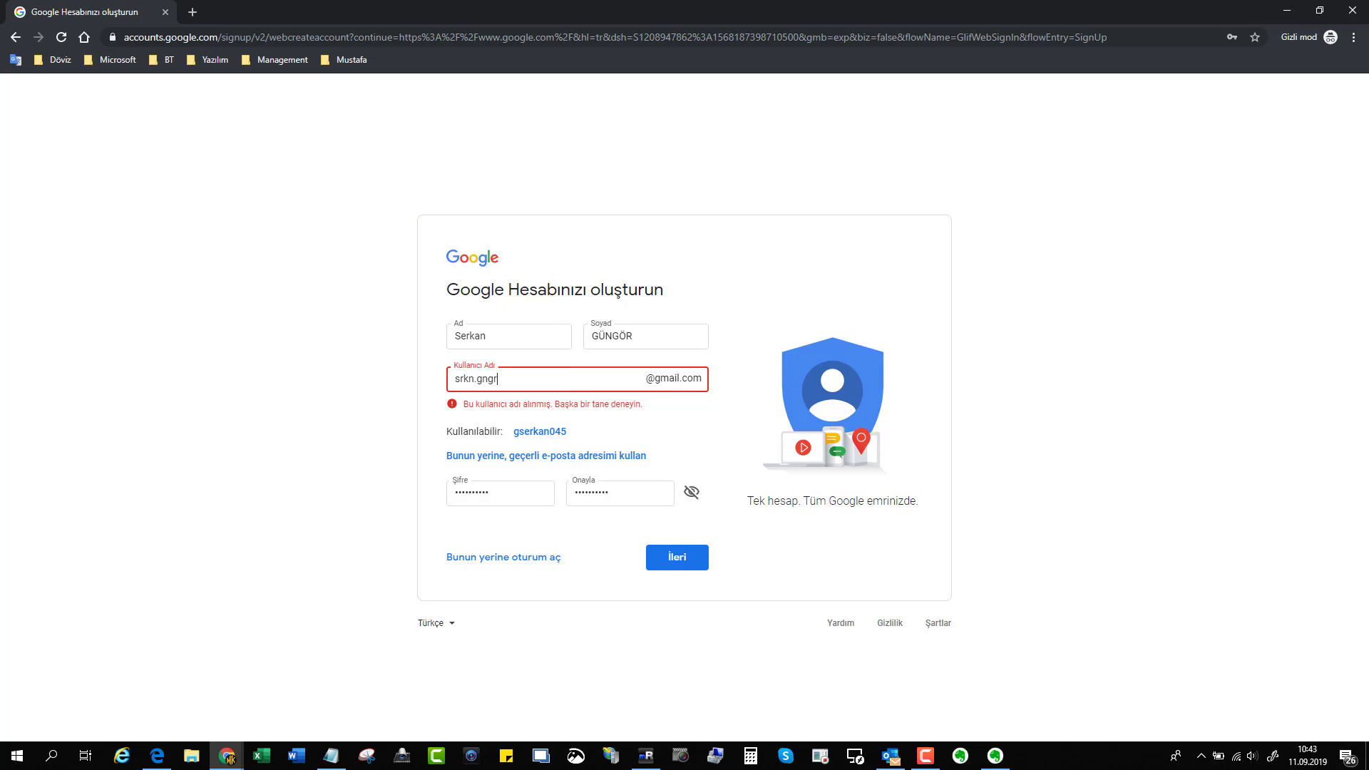
Retry the original username, then enter a longer variant ending in digits.
triple_click(515, 379)
click(698, 566)
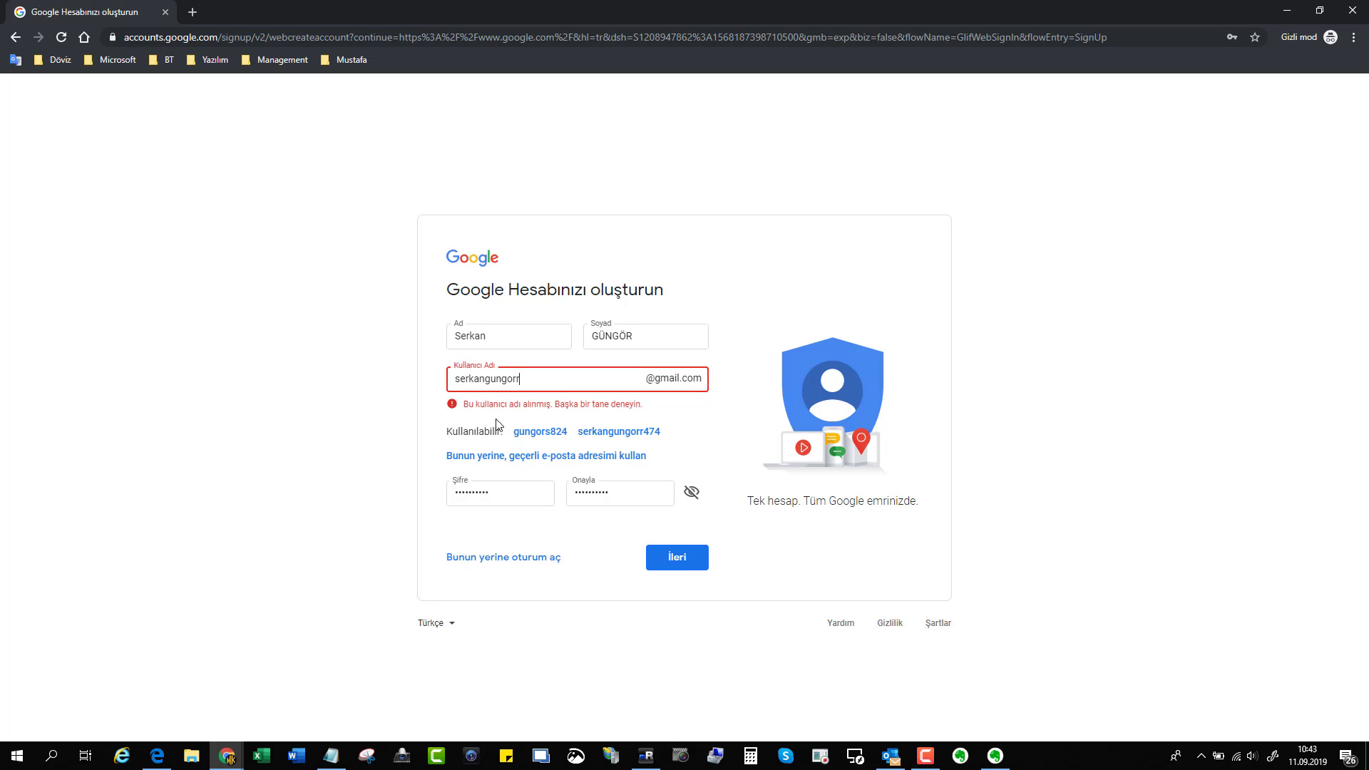
key(ctrl+a)
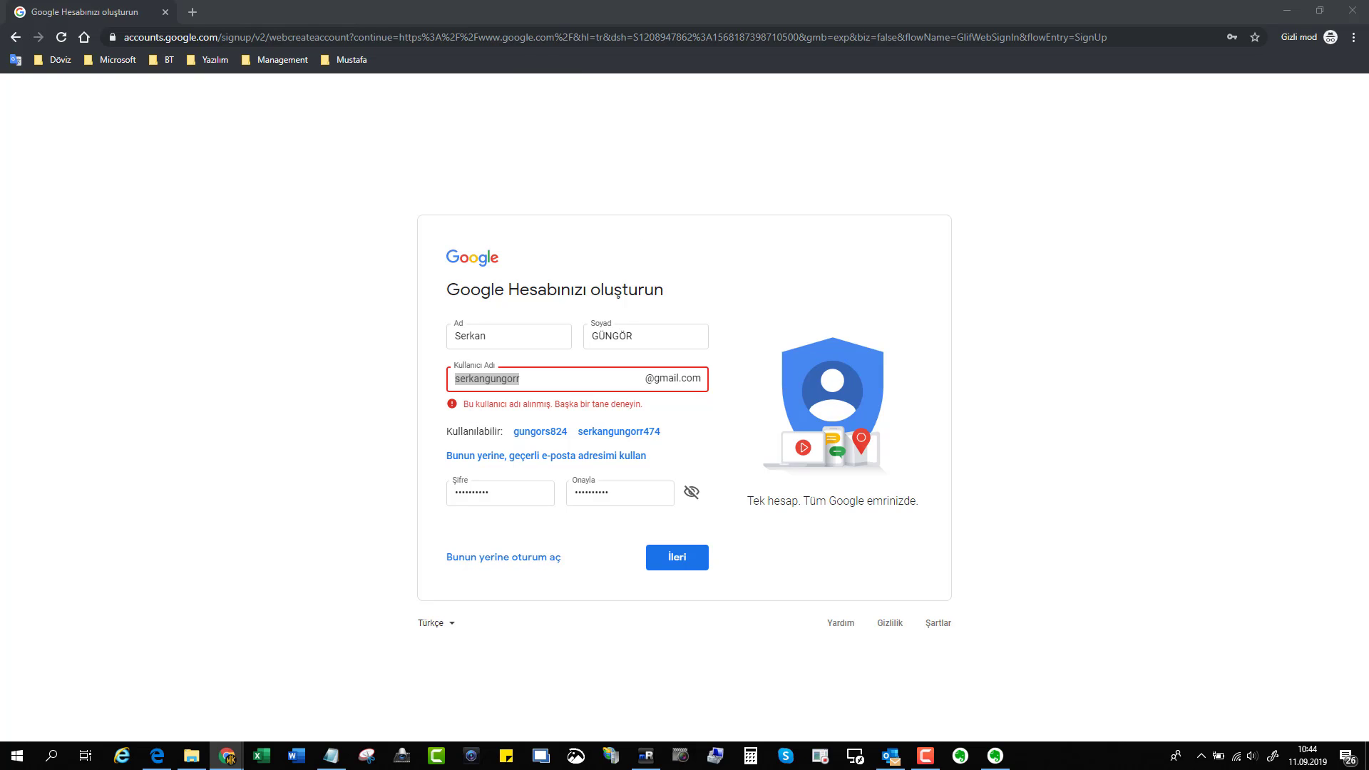
click(581, 381)
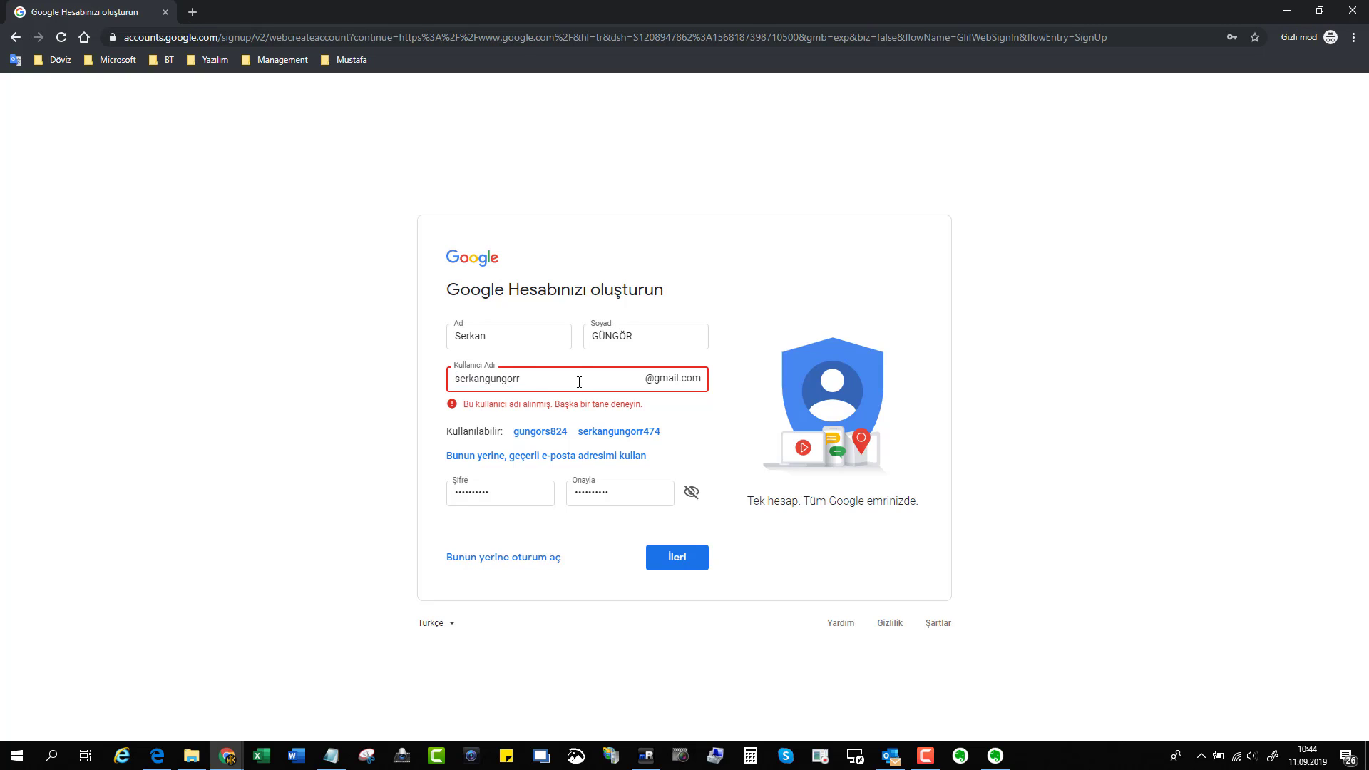
double_click(583, 380)
key(BackSpace)
drag(563, 384, 412, 385)
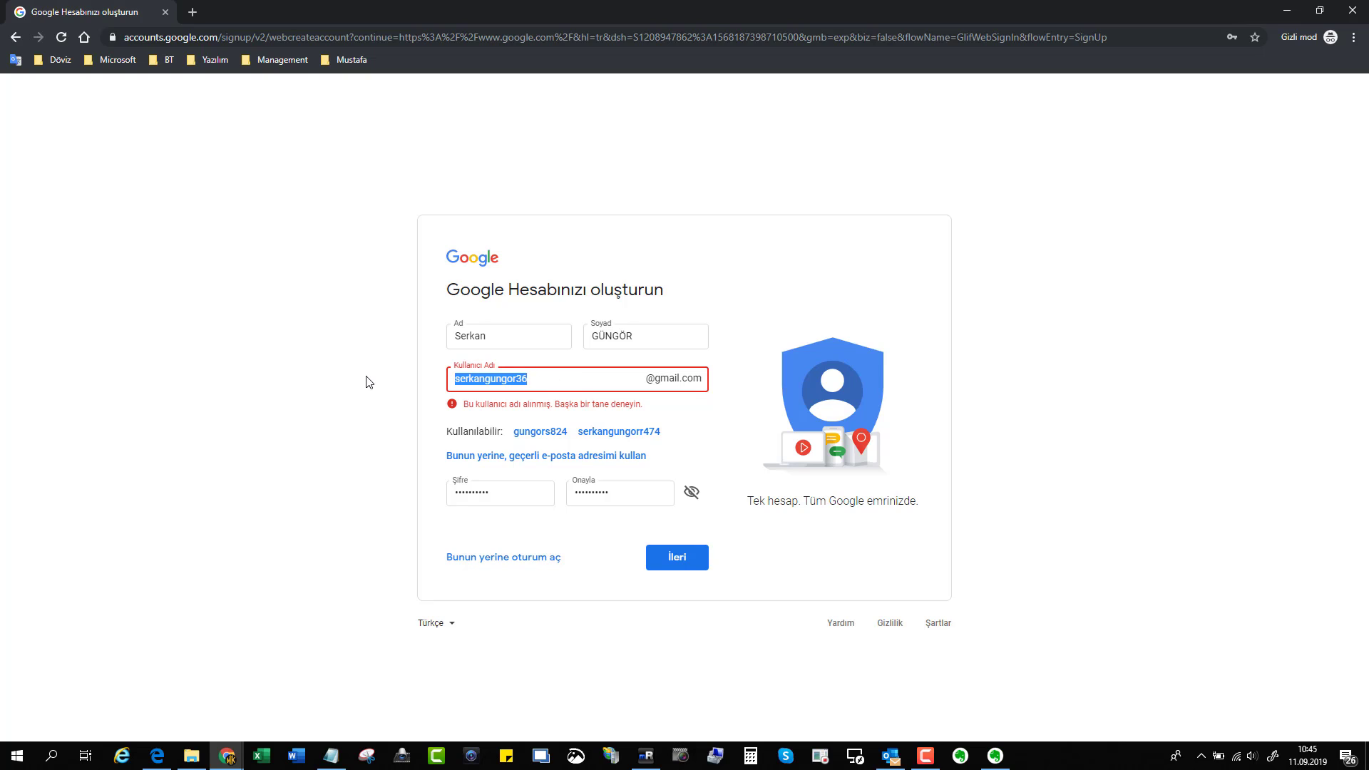
click(697, 560)
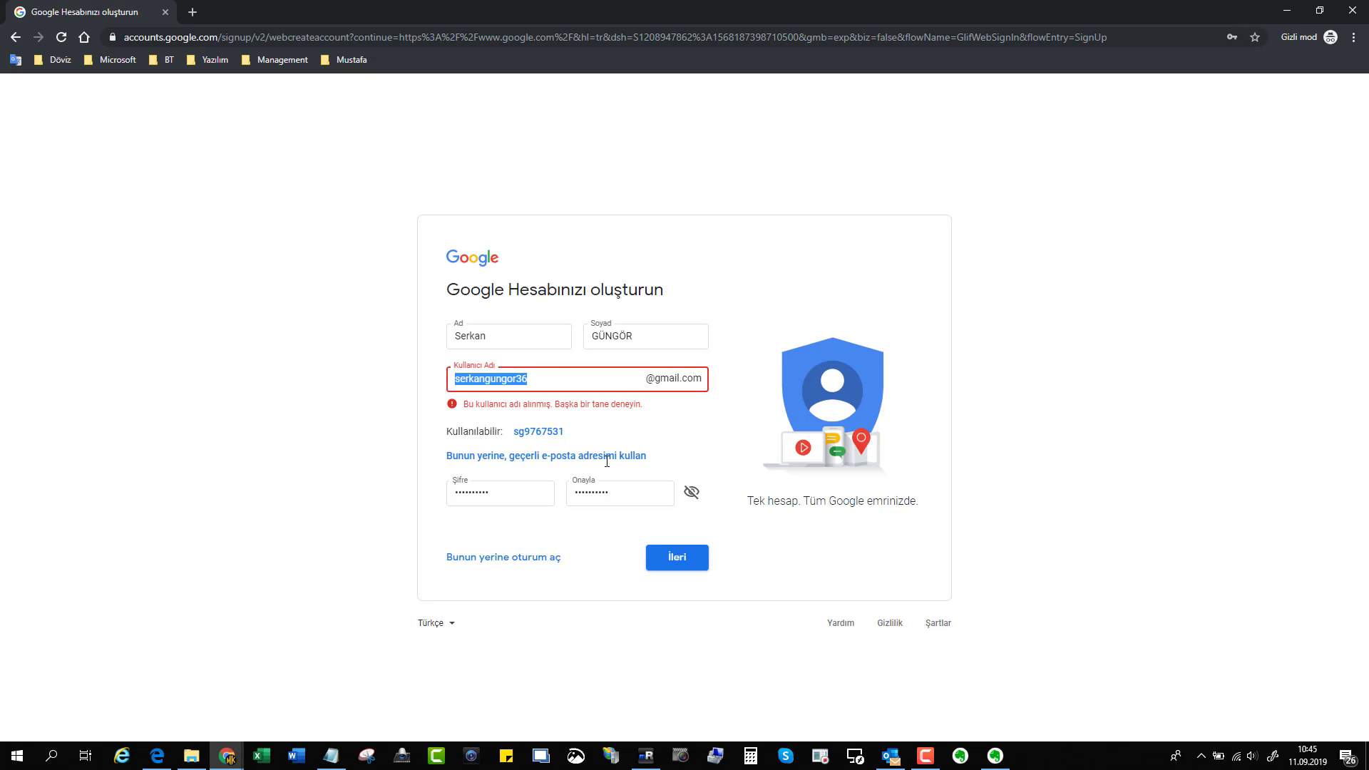
click(557, 374)
Complete the username with more digits and submit it with İleri.
text(61)
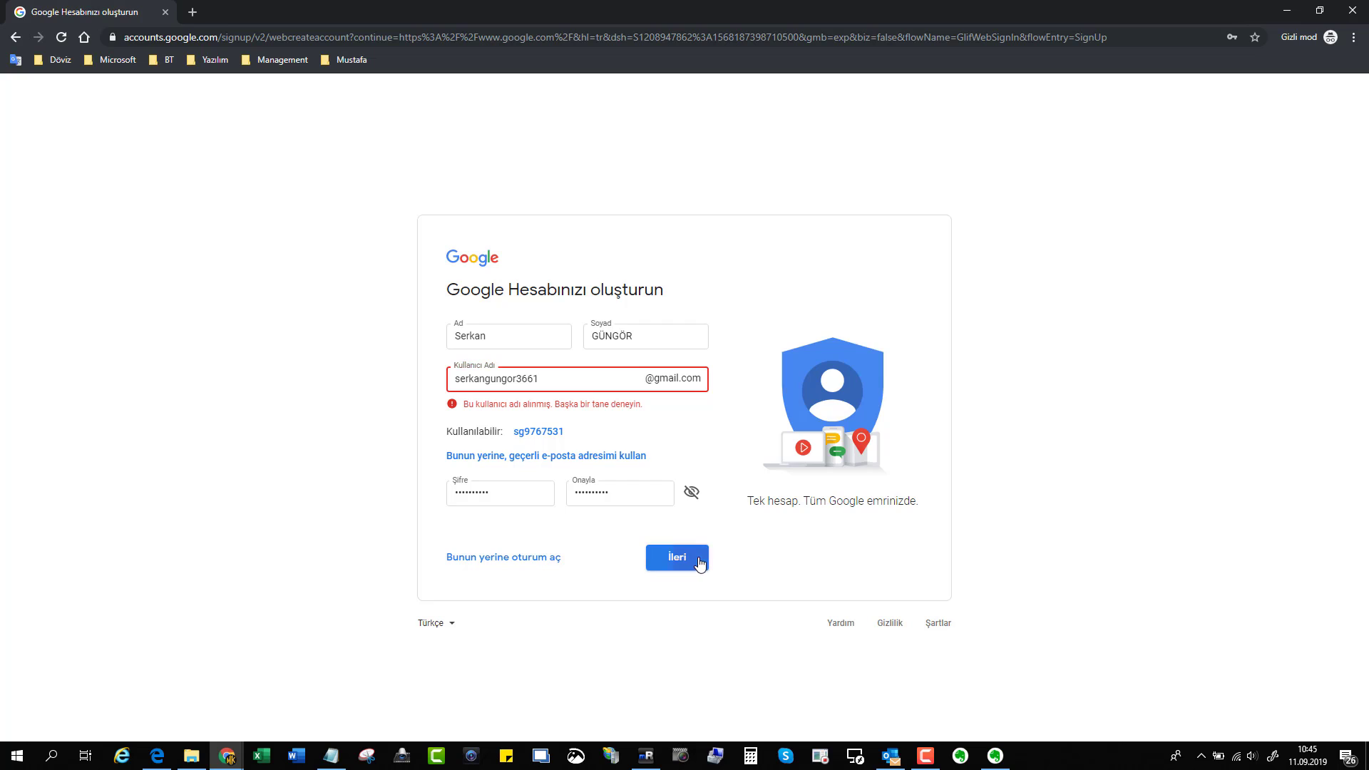
click(699, 563)
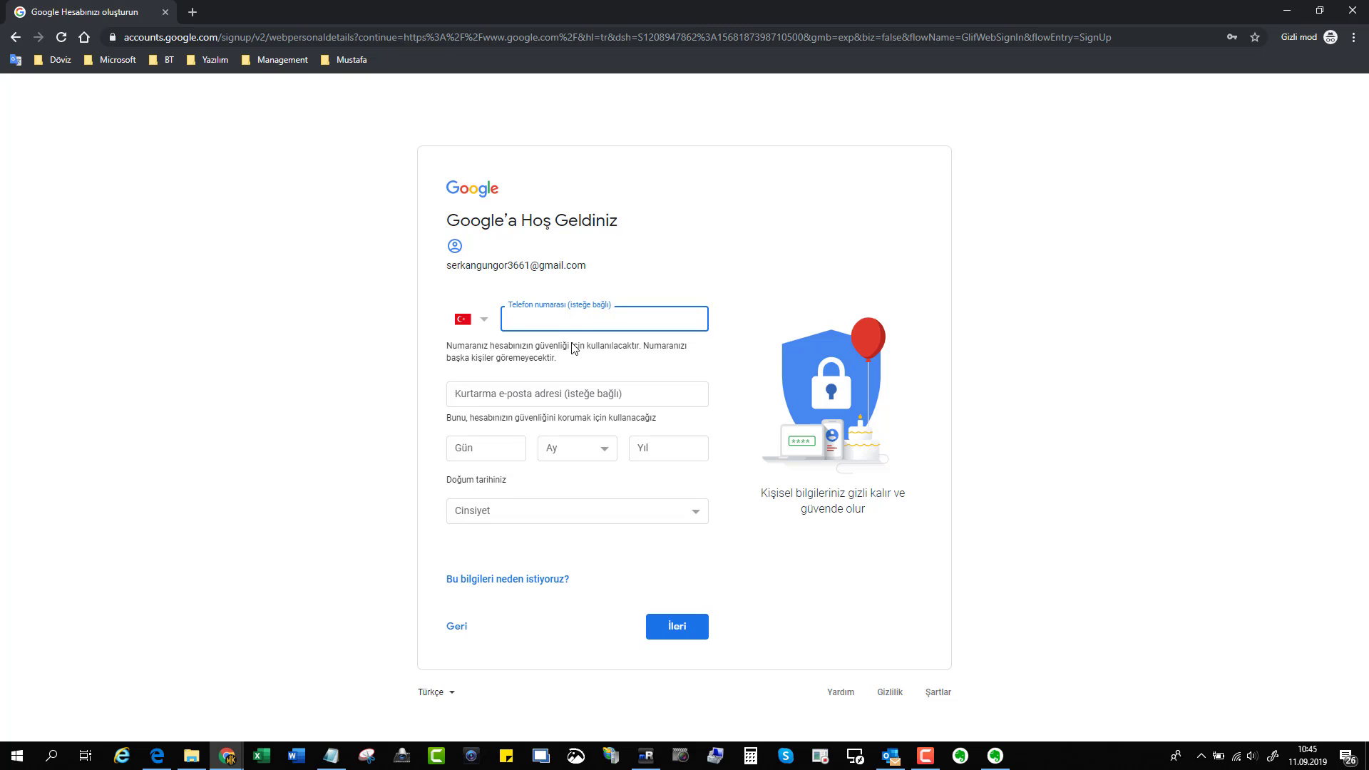
click(532, 392)
click(325, 347)
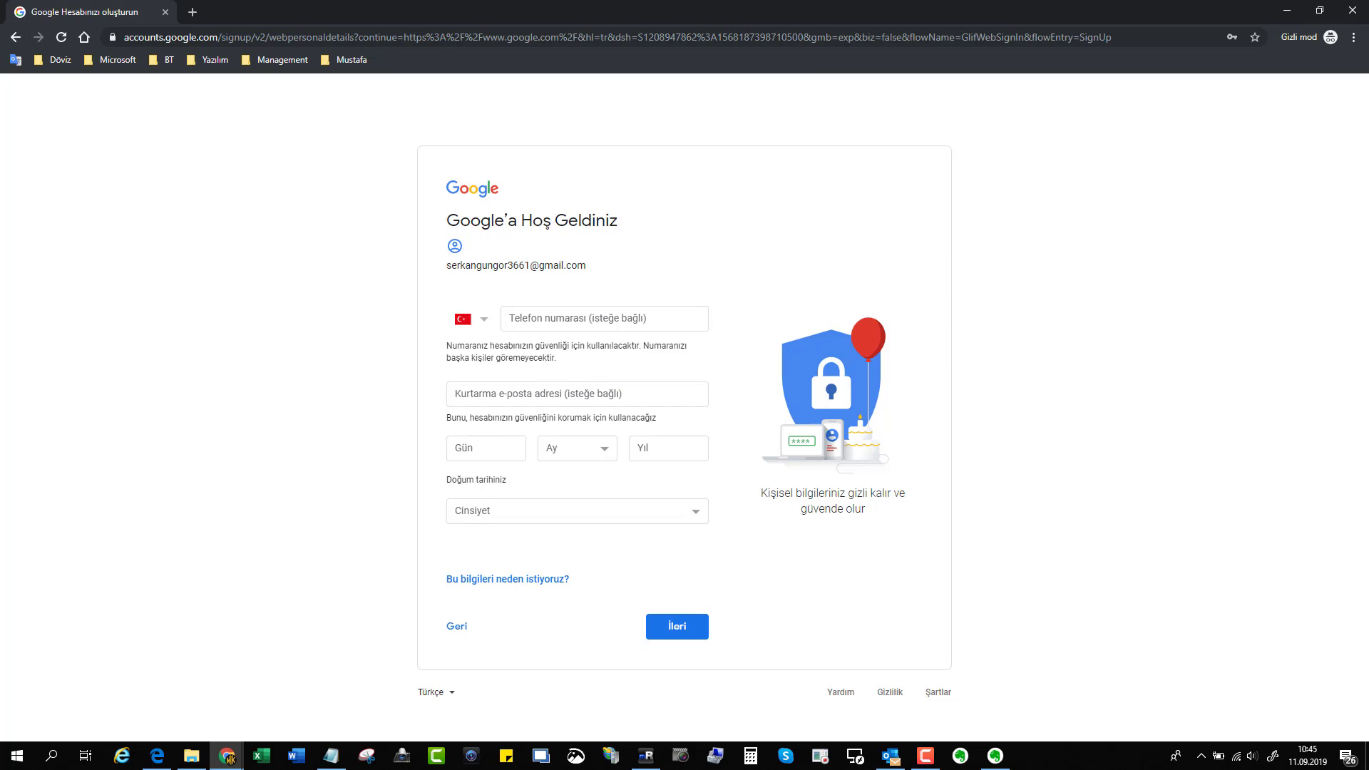
Set the birth date to 08 Ağustos 1983 and the gender to Erkek.
click(495, 447)
text(08)
key(Tab)
click(608, 462)
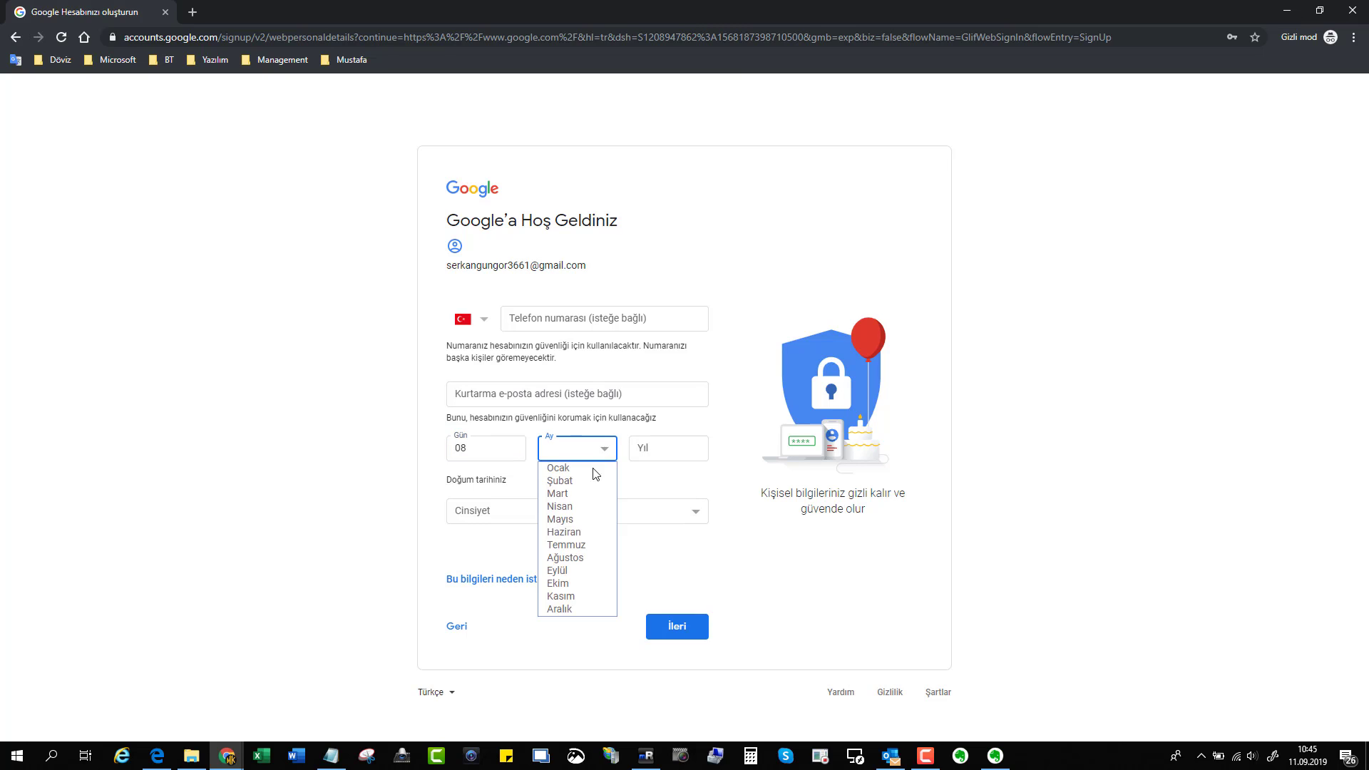
click(575, 559)
click(680, 447)
text(1983)
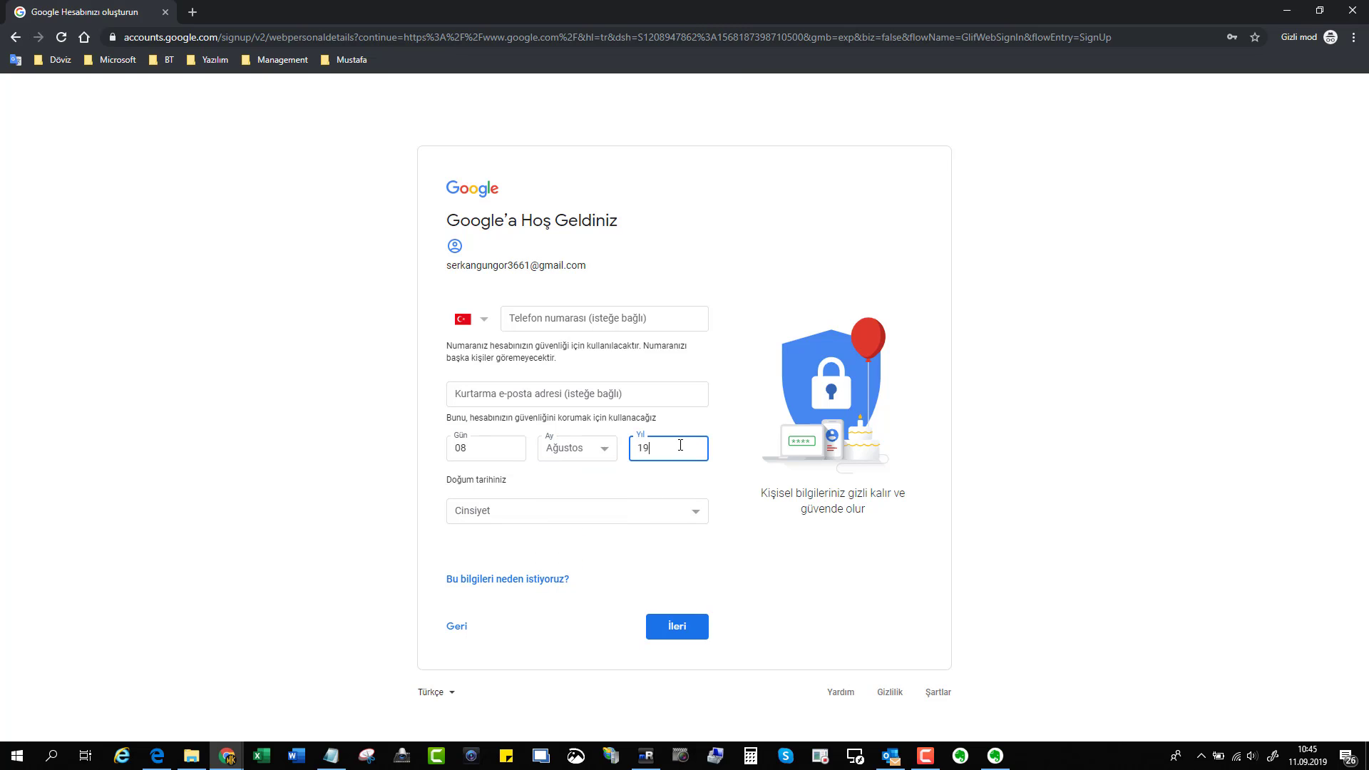
click(619, 521)
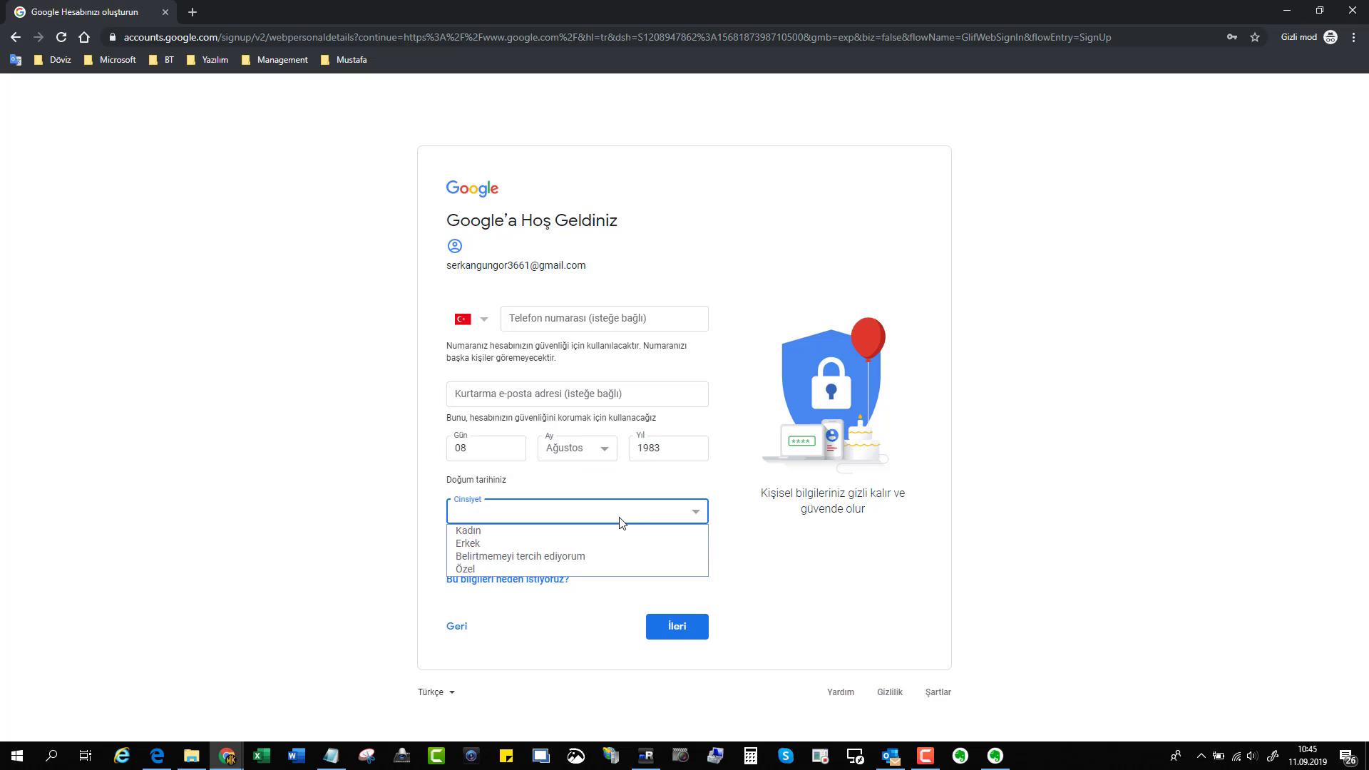
click(541, 544)
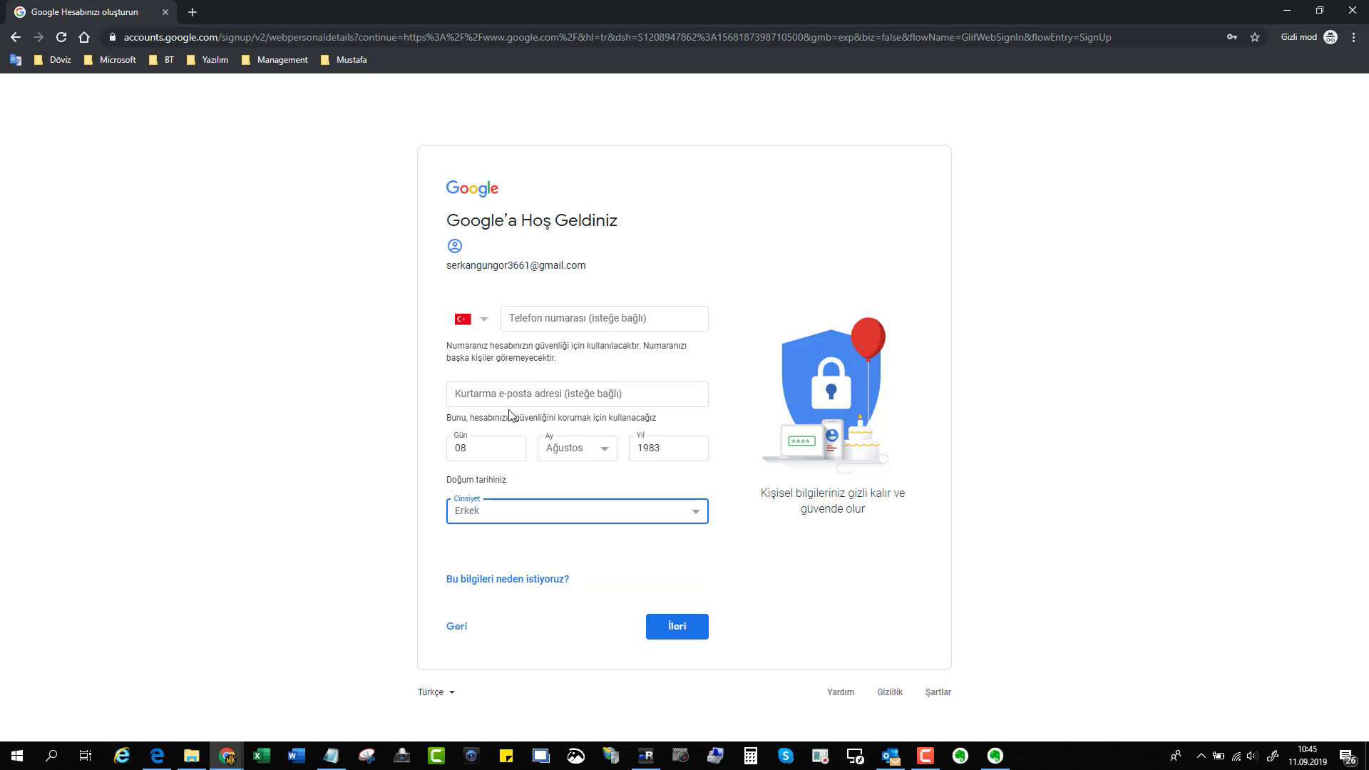
Submit the personal details with İleri.
click(674, 633)
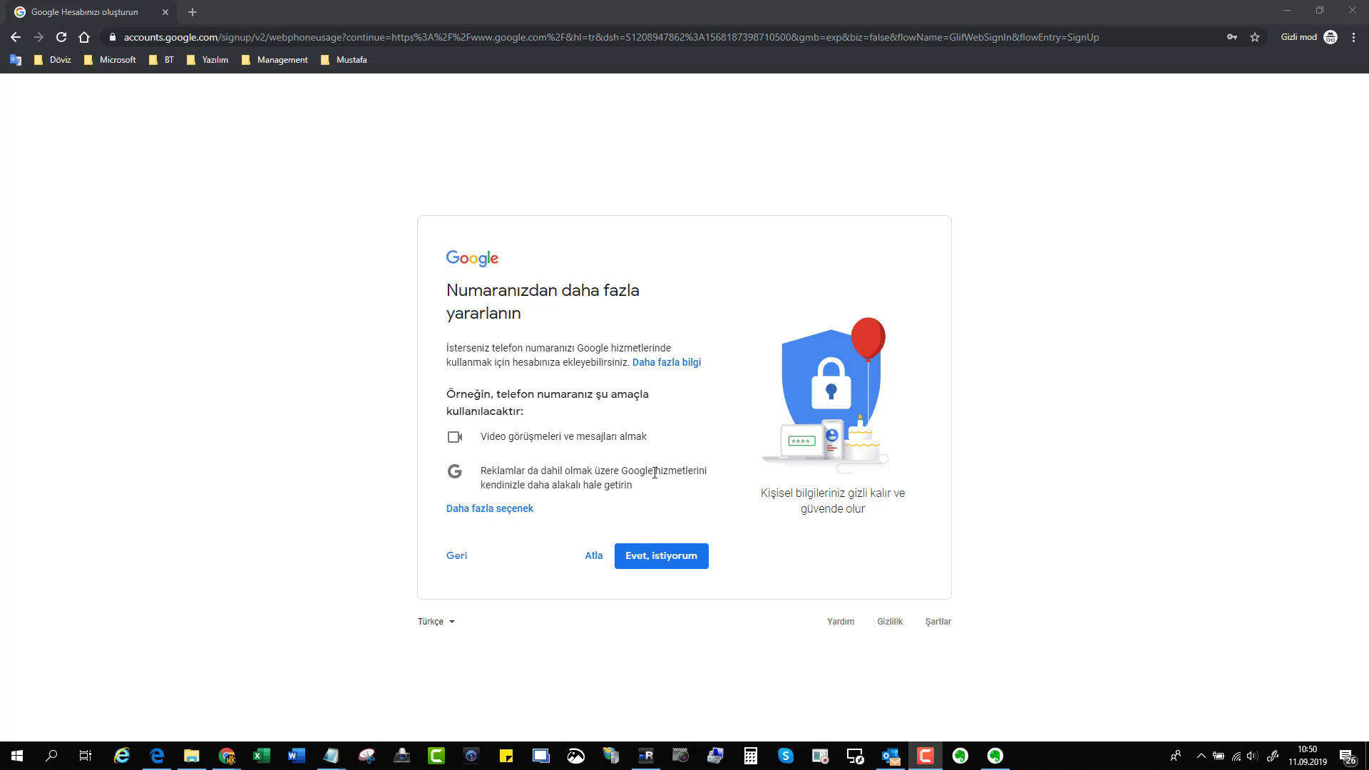
Agree to the phone-number use with Evet, istiyorum and accept the privacy terms.
click(665, 563)
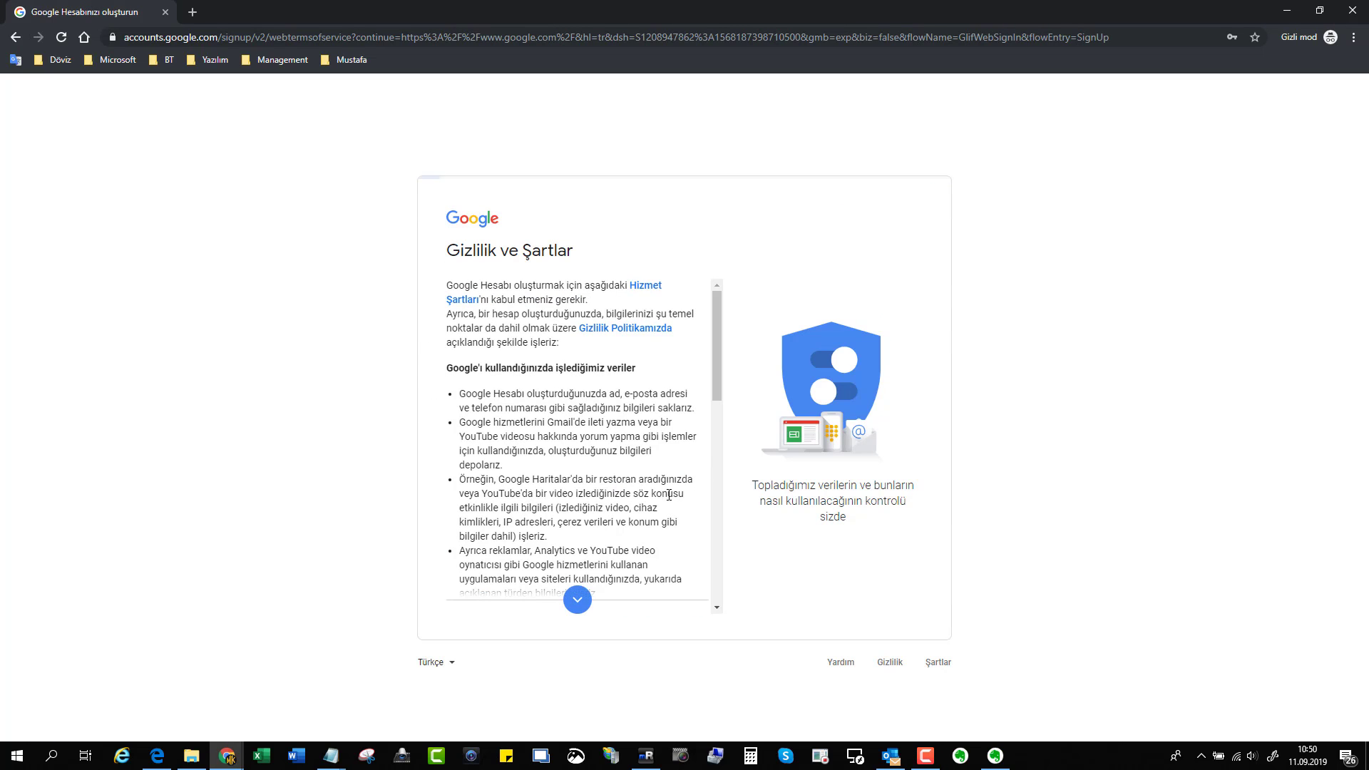
scroll(565, 535, down, 2)
scroll(565, 535, down, 10)
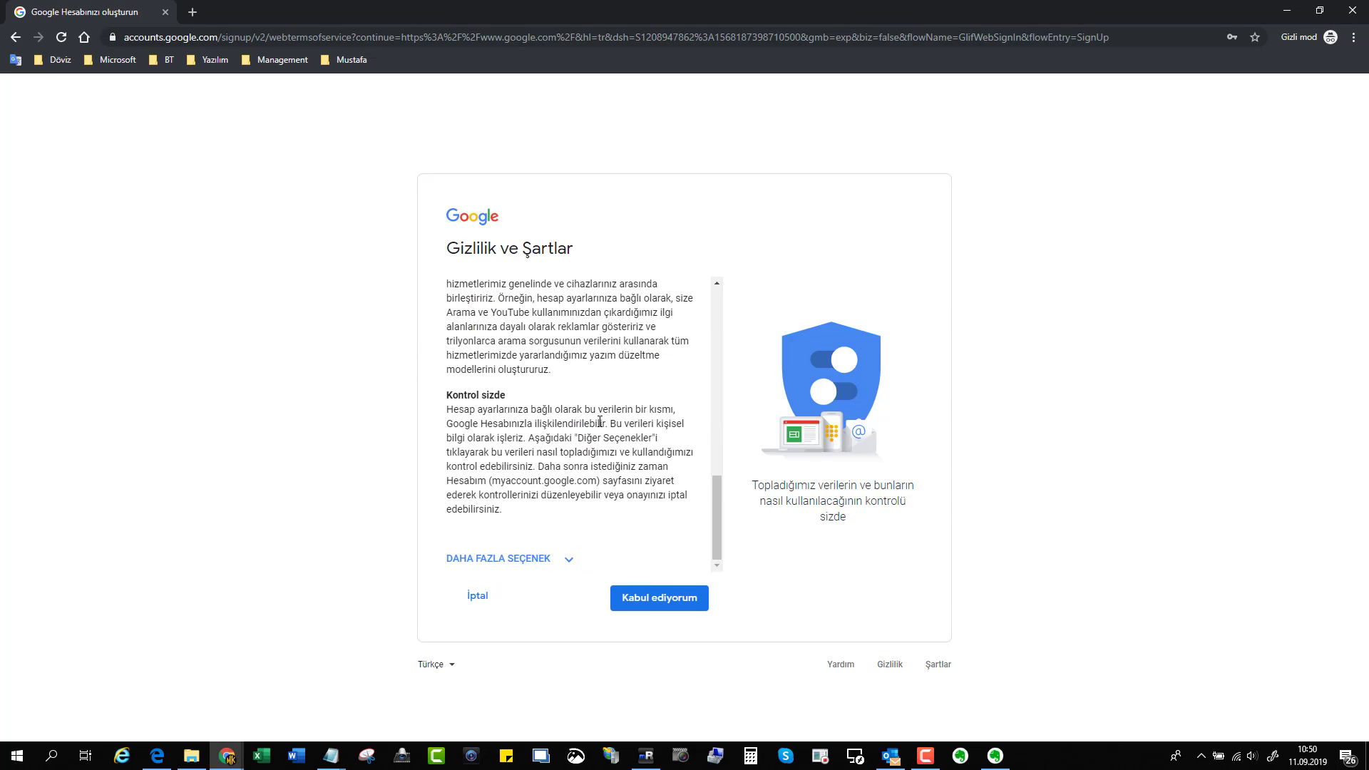
click(676, 601)
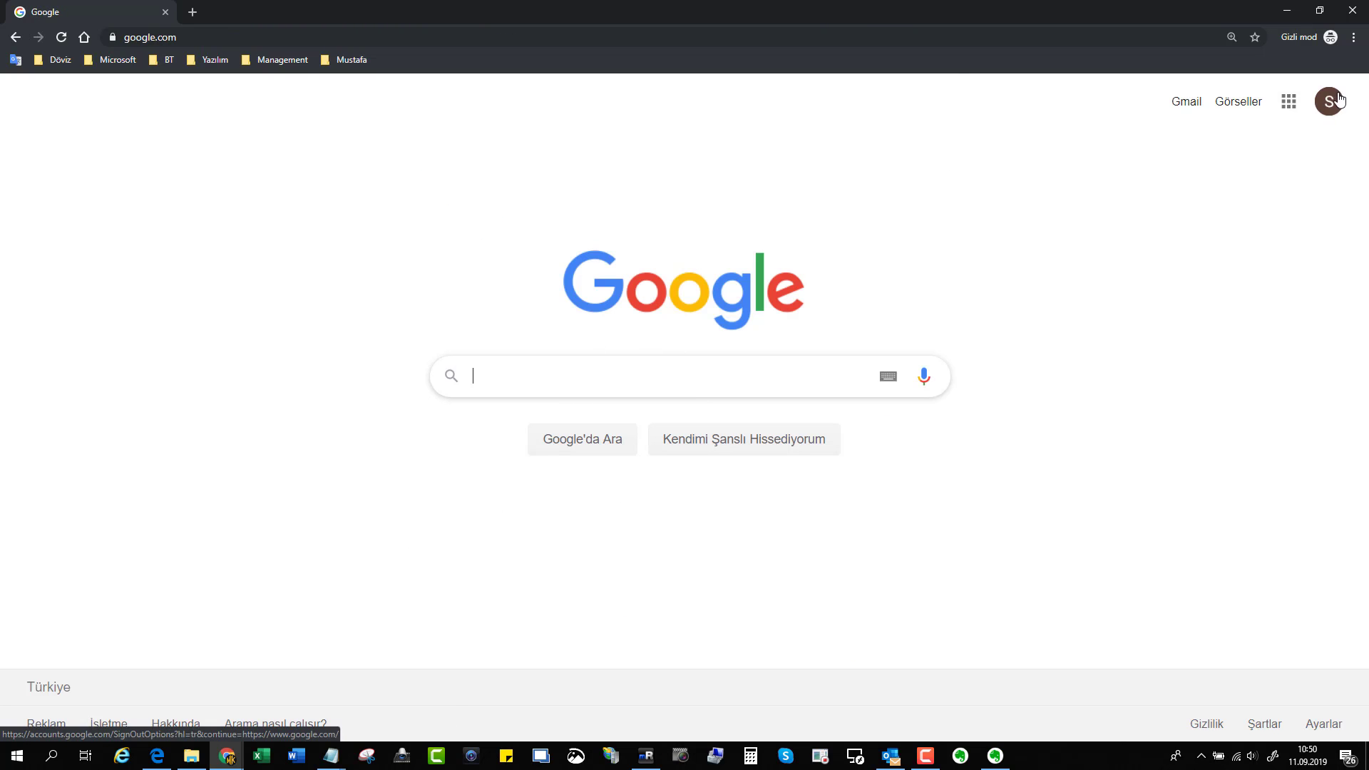
Check the new account's details in the avatar menu, then show the Google apps launcher.
click(1329, 103)
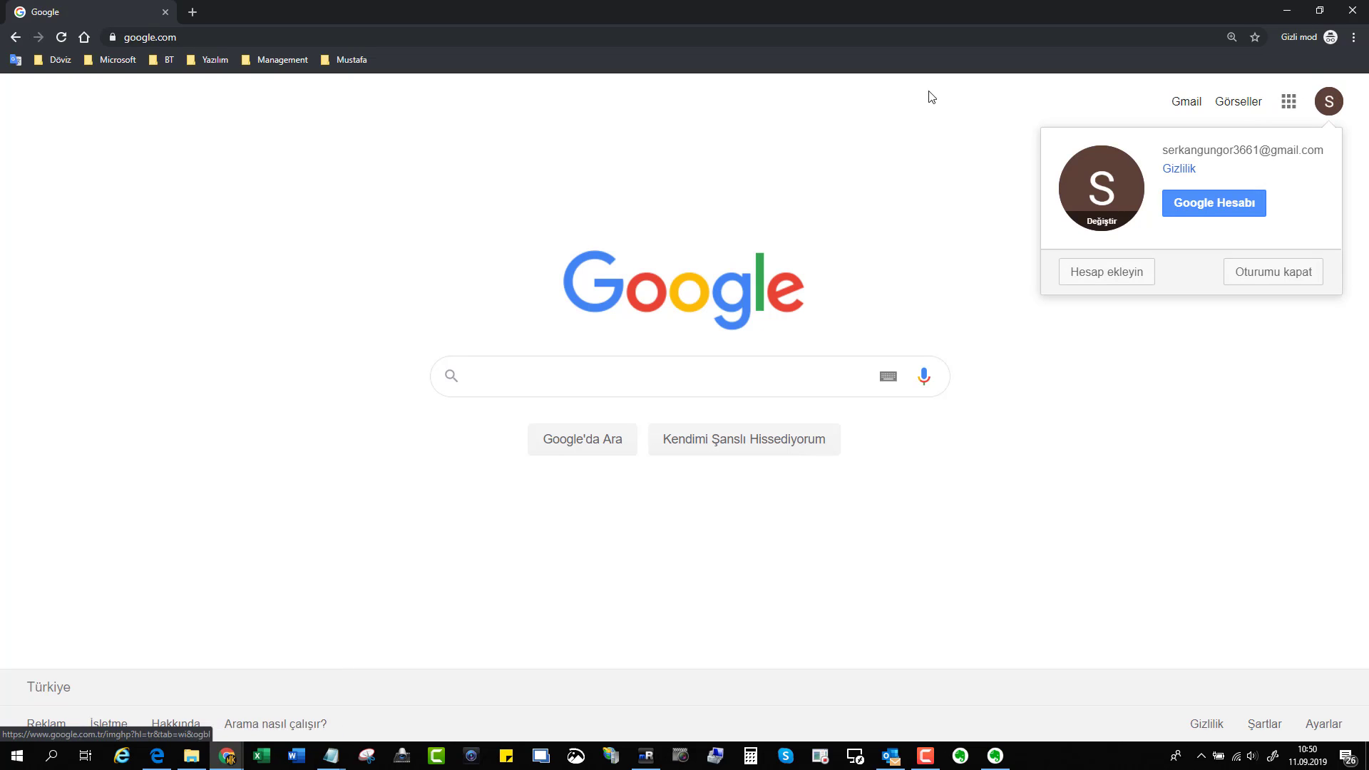
click(1323, 105)
click(1323, 104)
mouse_move(1167, 150)
mouse_down()
mouse_move(1327, 154)
mouse_move(1168, 149)
mouse_up()
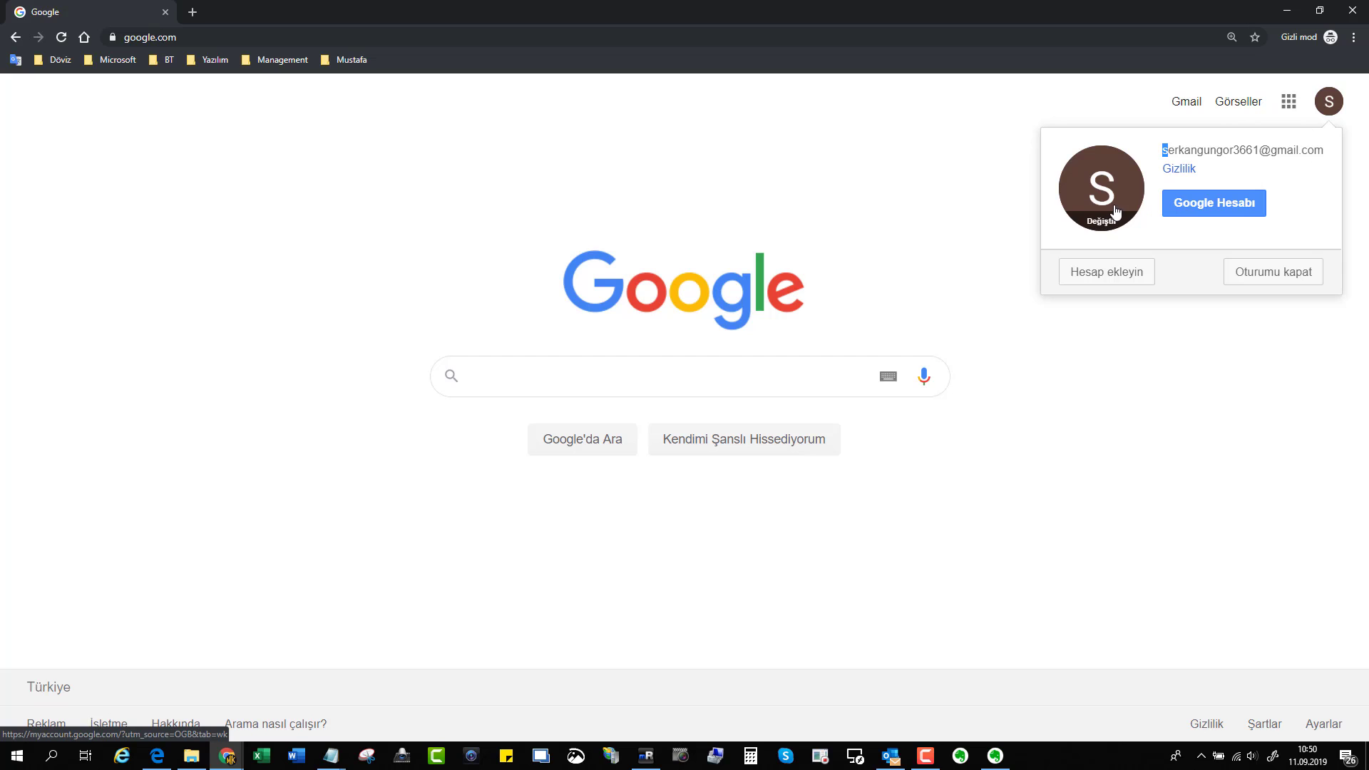
click(953, 172)
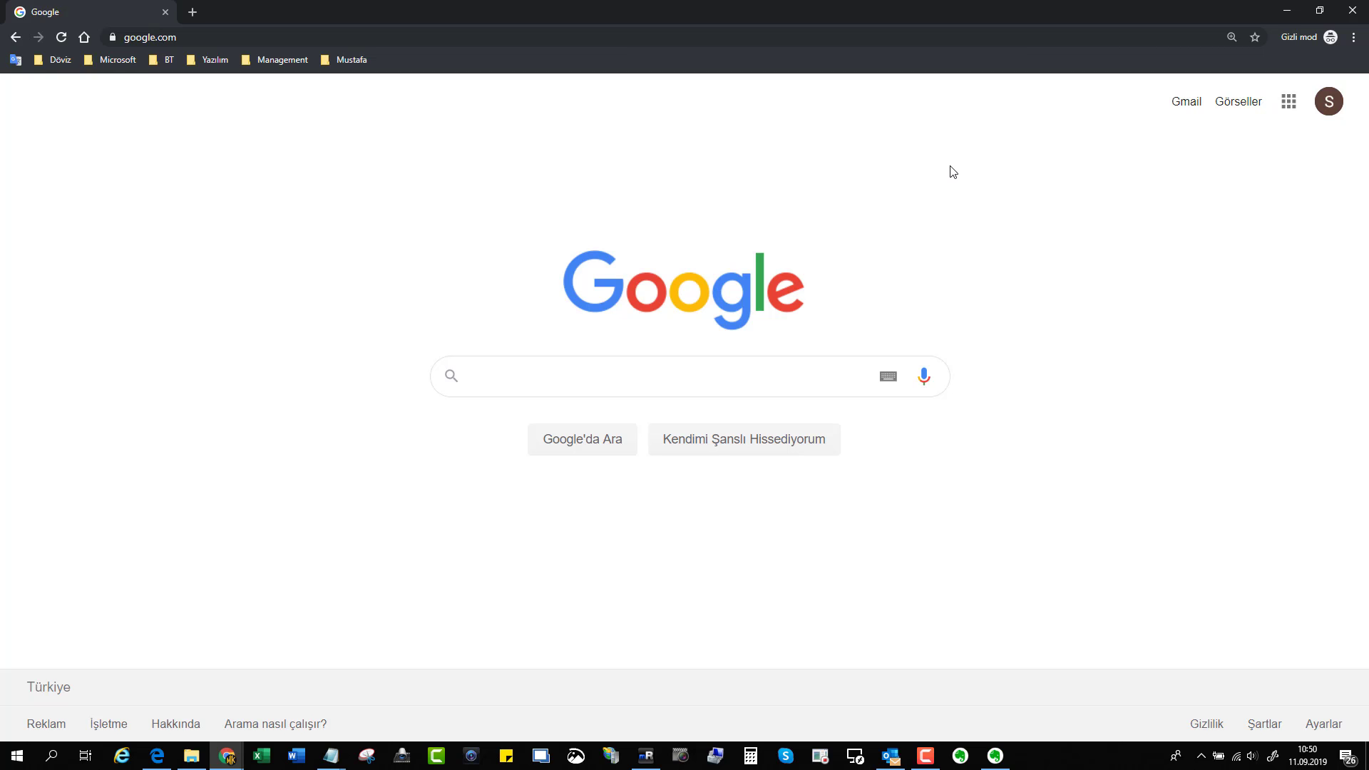
click(1295, 116)
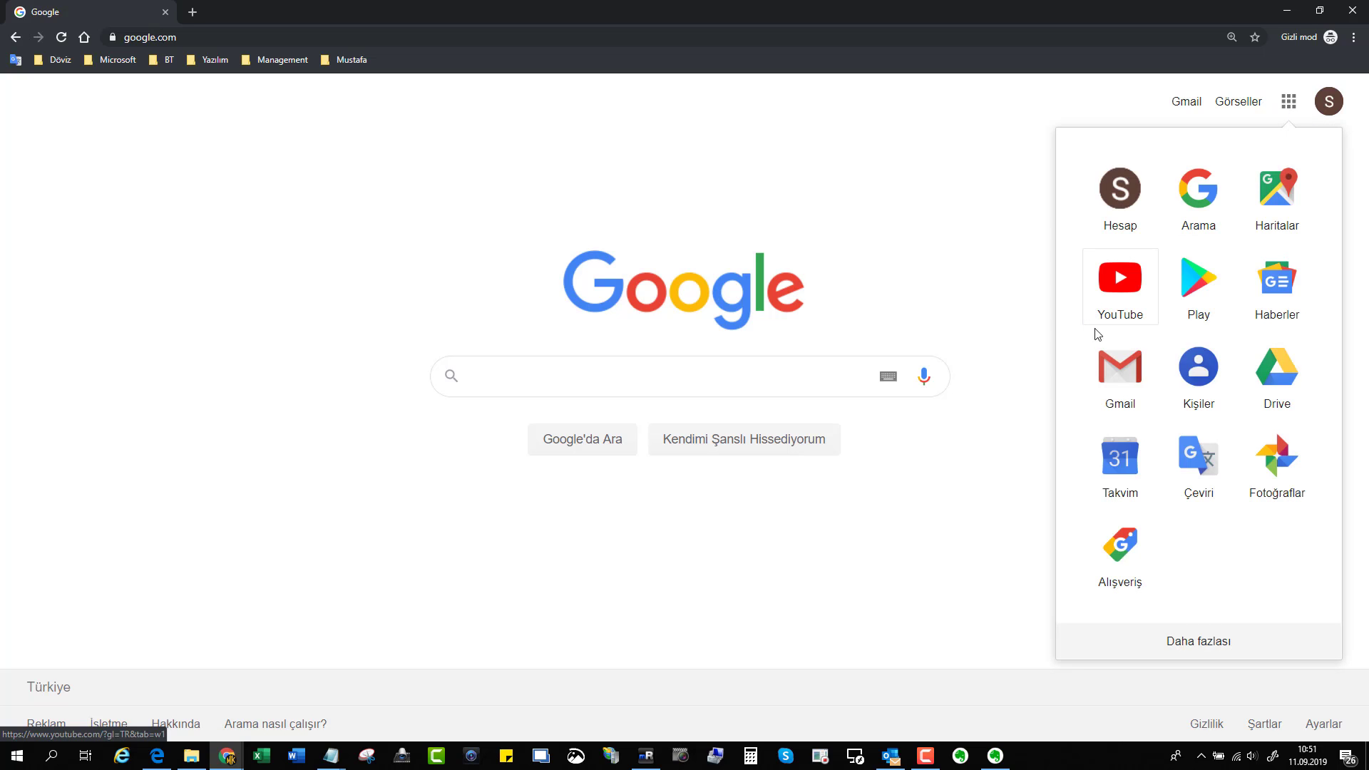